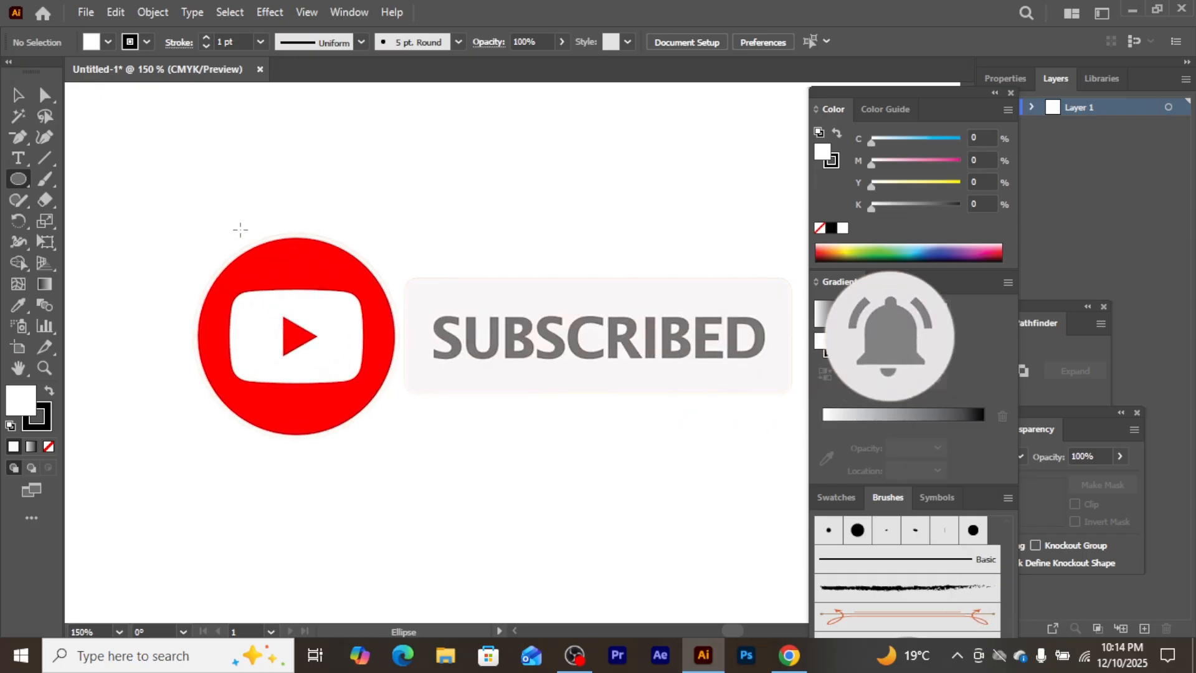
Draw a circle about 63 px wide with the Ellipse tool near the middle of the artboard and remove its fill
left_click(20, 185)
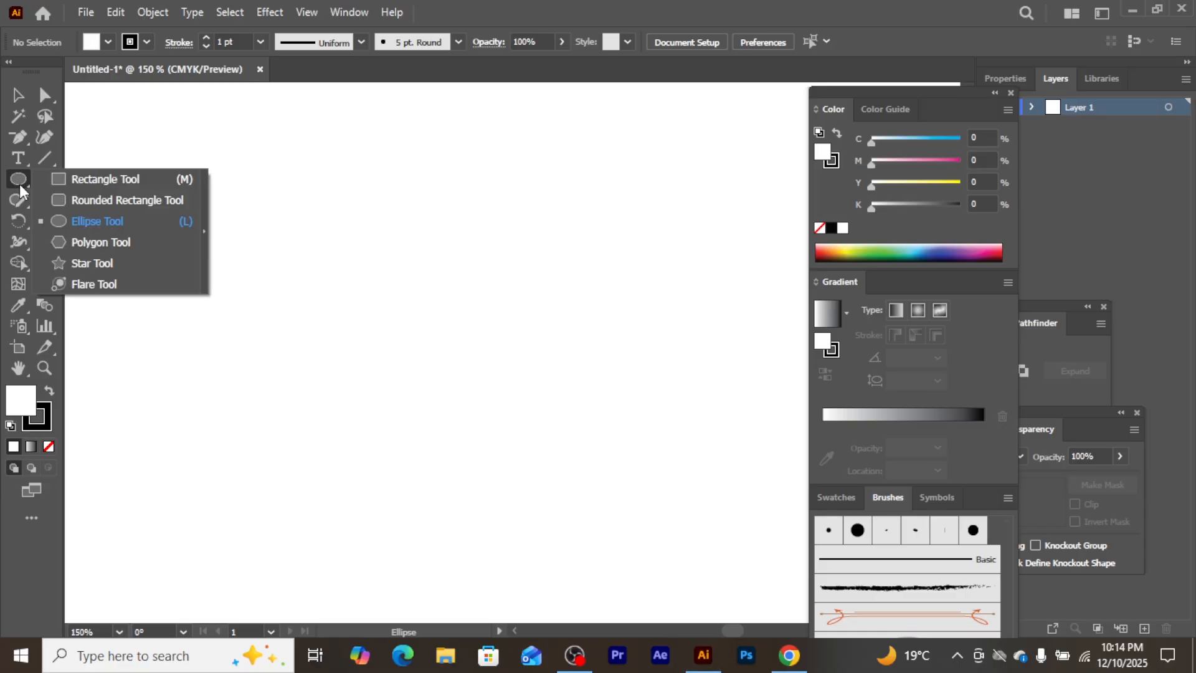
left_click(65, 221)
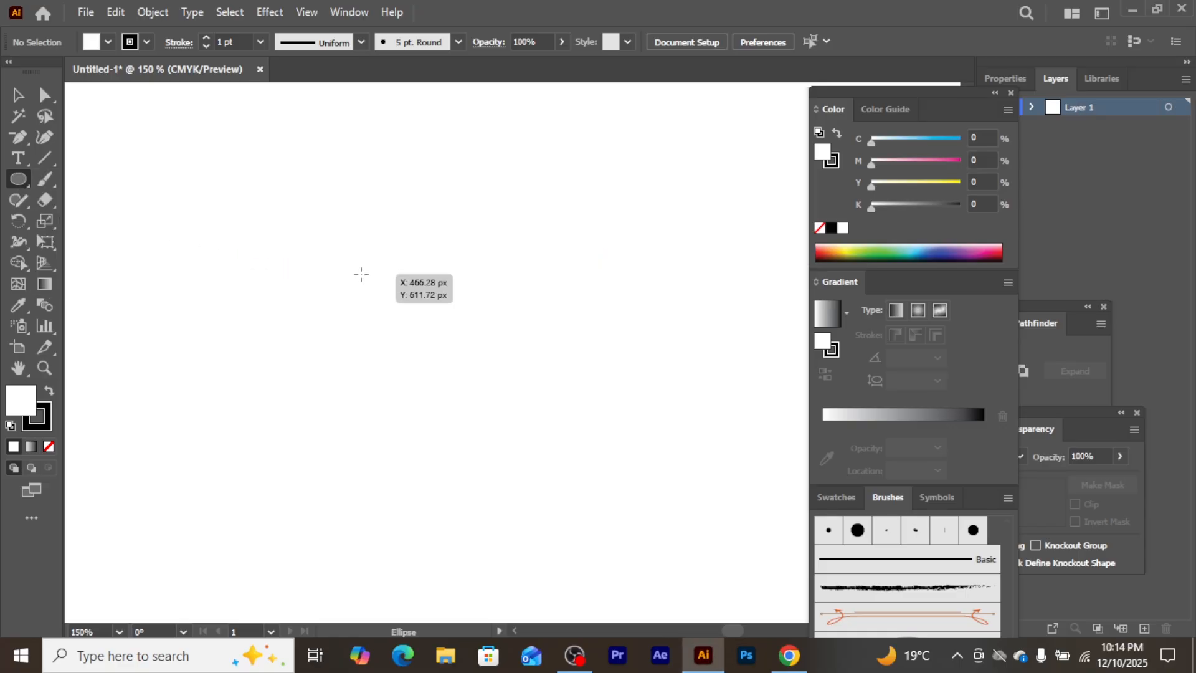
left_click_drag(361, 273, 459, 390)
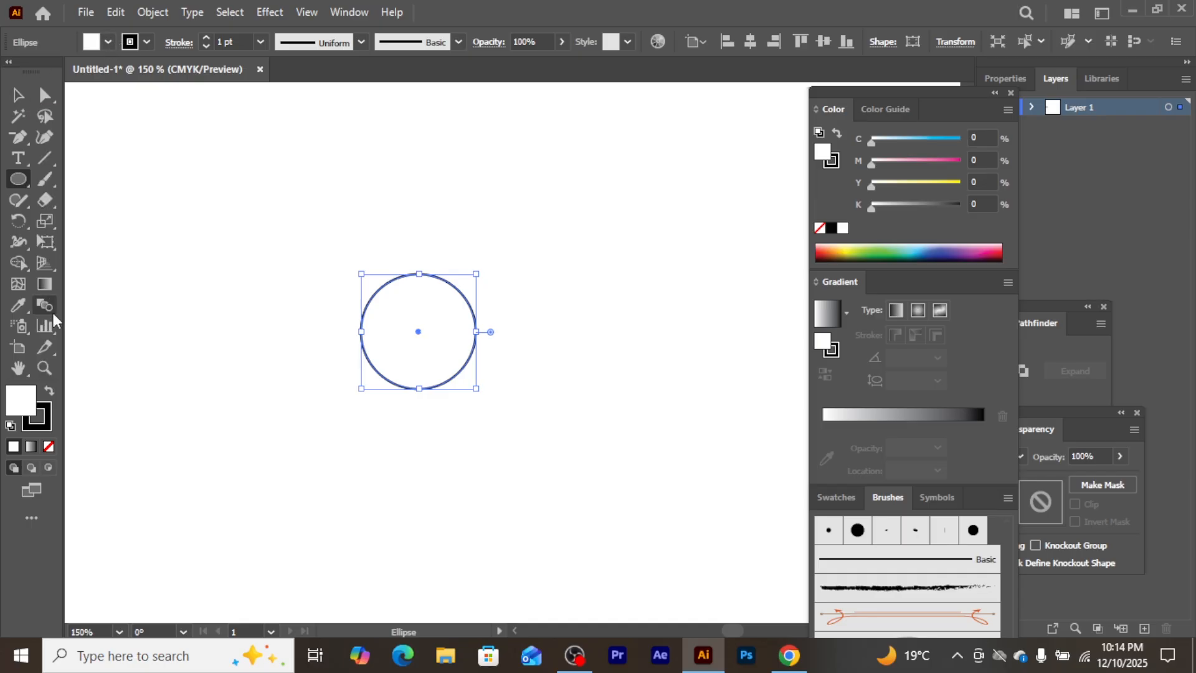
left_click(49, 448)
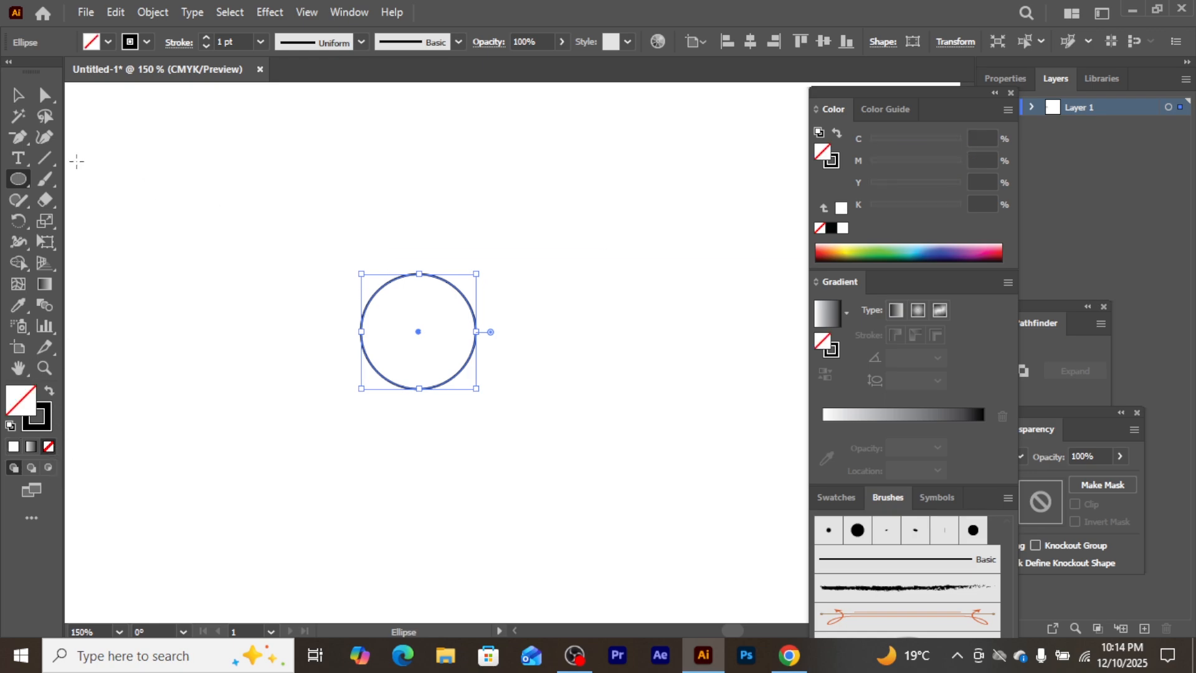
Create a copy of the circle rotated 30° around its bottom anchor point
left_click(18, 96)
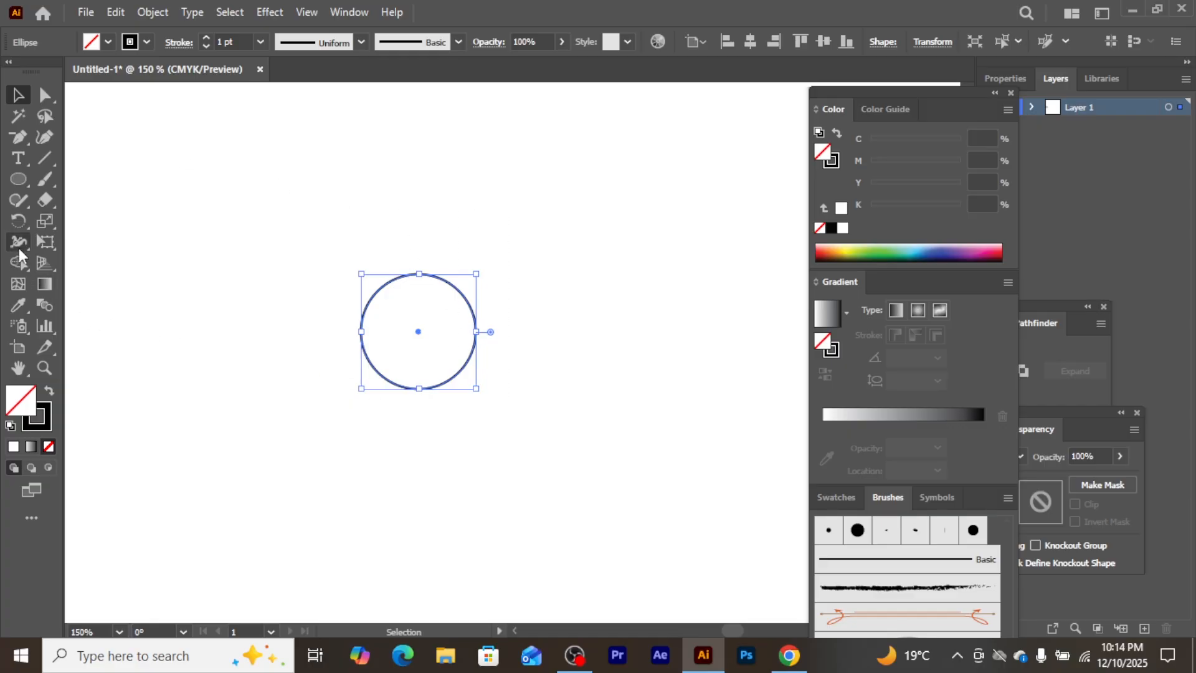
left_click(15, 228)
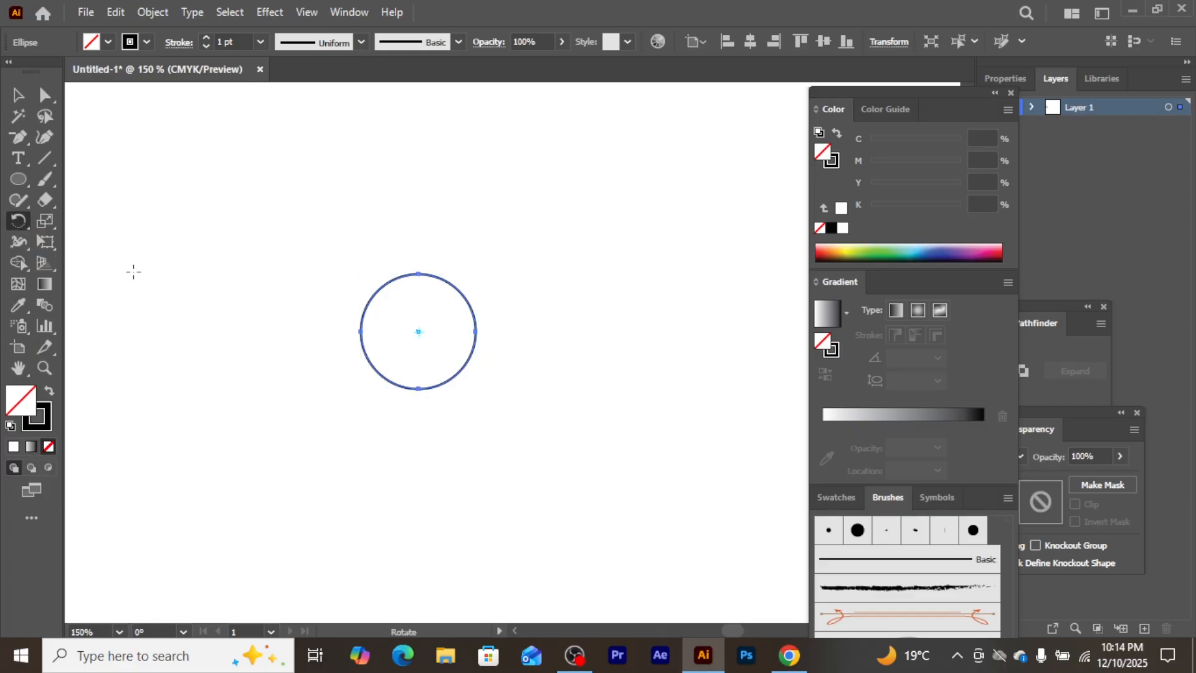
left_click(418, 390, "alt")
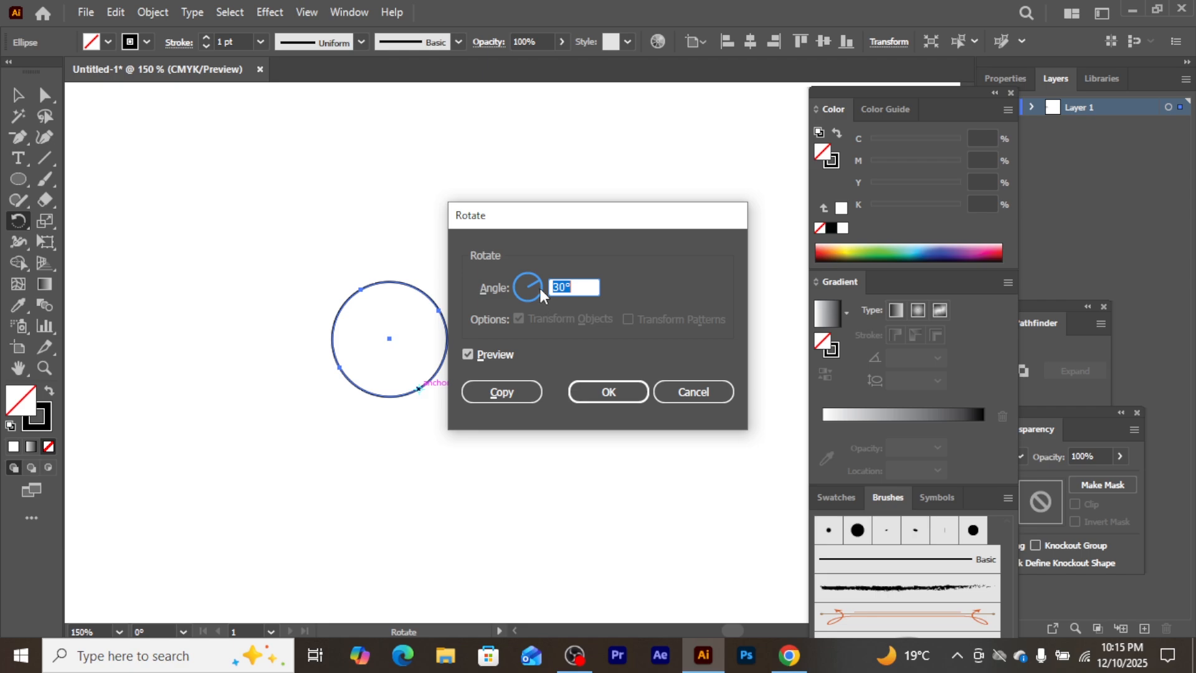
left_click_drag(555, 217, 572, 202)
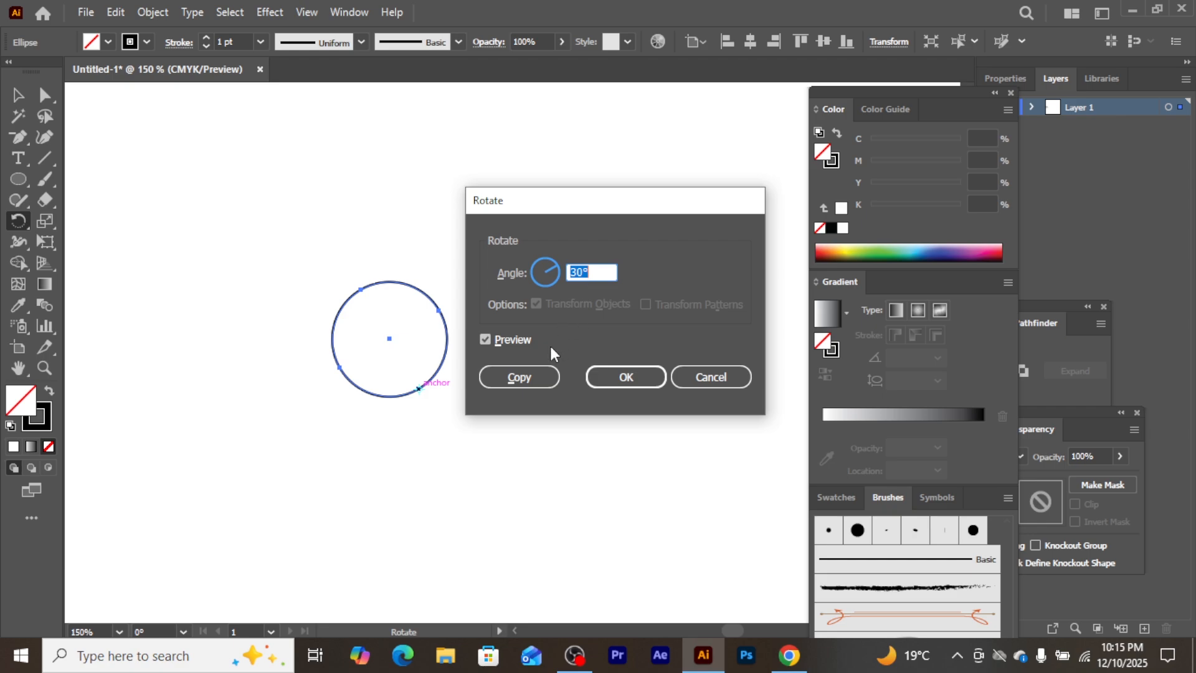
left_click(528, 378)
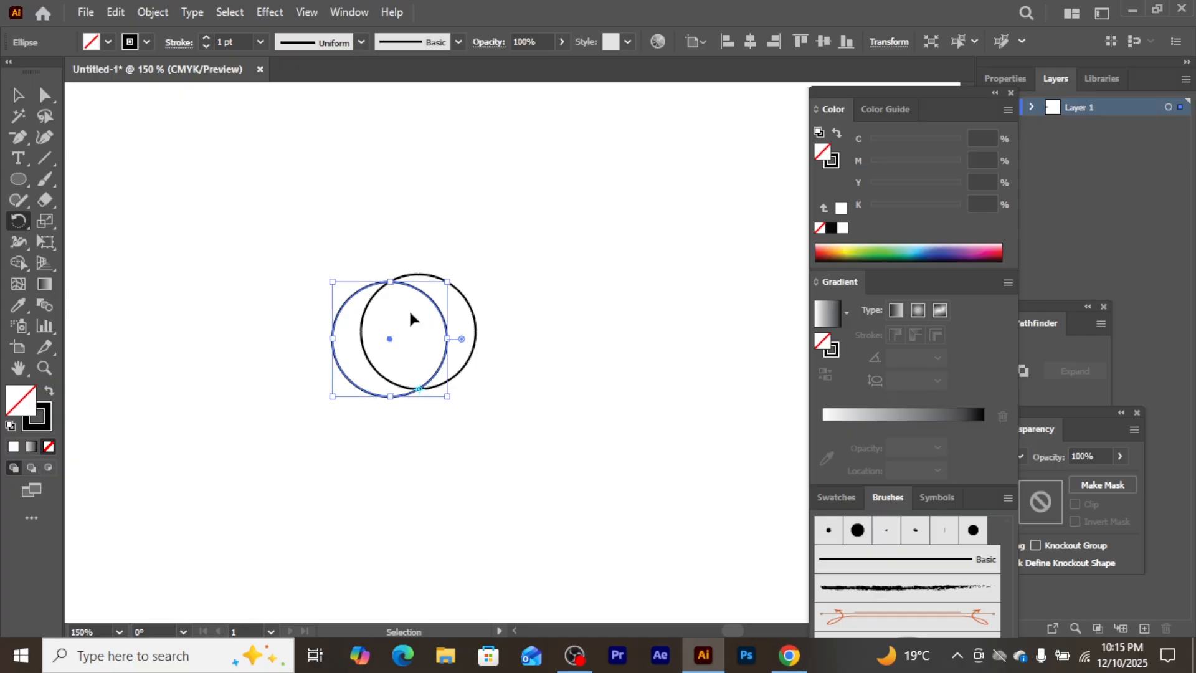
Repeat the rotated copy ten more times to complete a ring of twelve overlapping circles
key("ctrl+d")
key("ctrl+d")
key("ctrl+d")
key("ctrl+d")
key("ctrl+d")
key("ctrl+d")
key("ctrl+d")
key("ctrl+d")
key("ctrl+d")
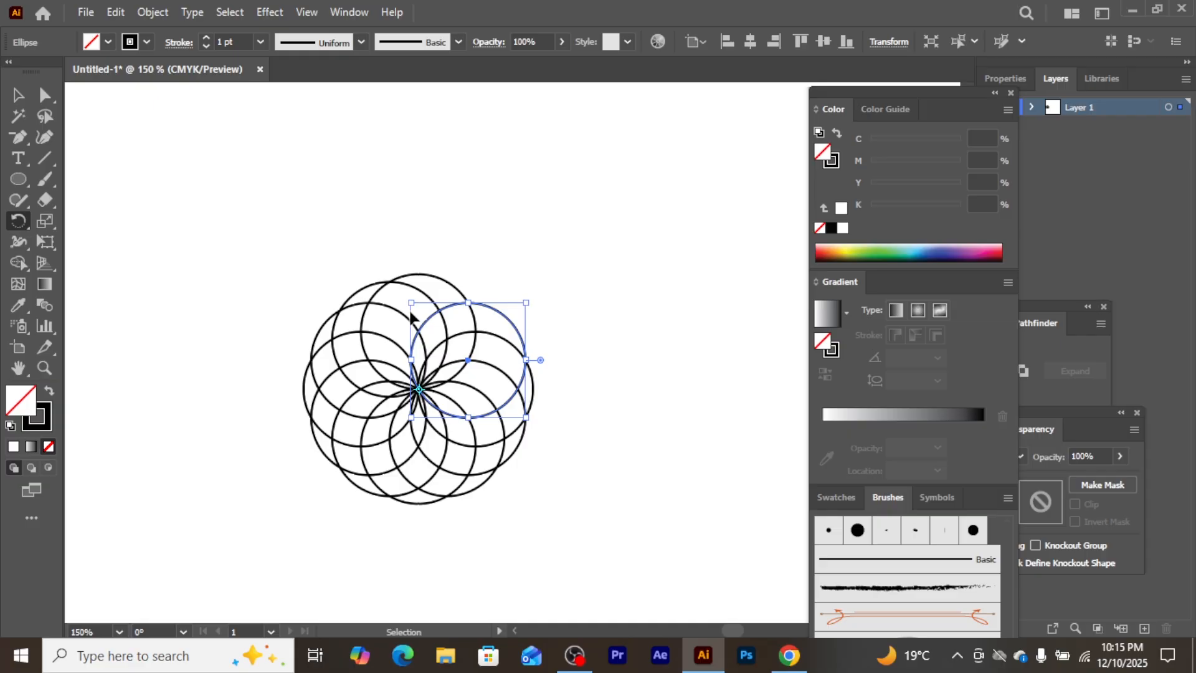
key("ctrl+d")
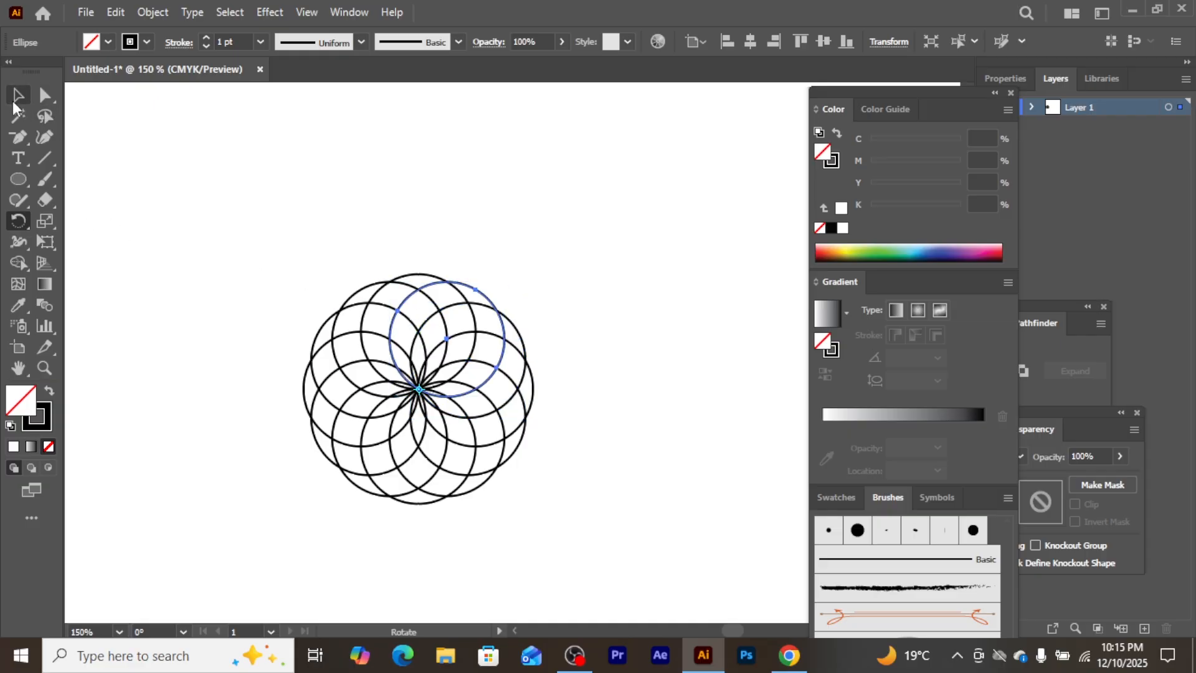
Select all the circles together and move the whole pattern slightly upward on the artboard
left_click(17, 97)
left_click_drag(208, 213, 588, 532)
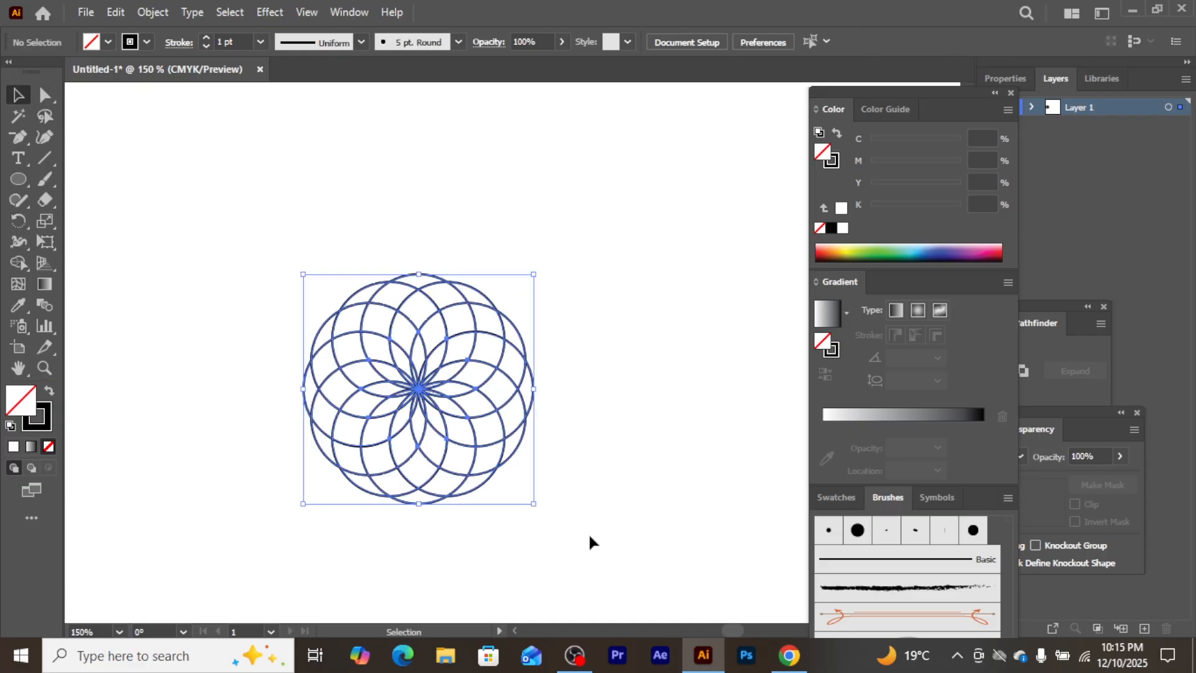
left_click_drag(417, 420, 466, 321)
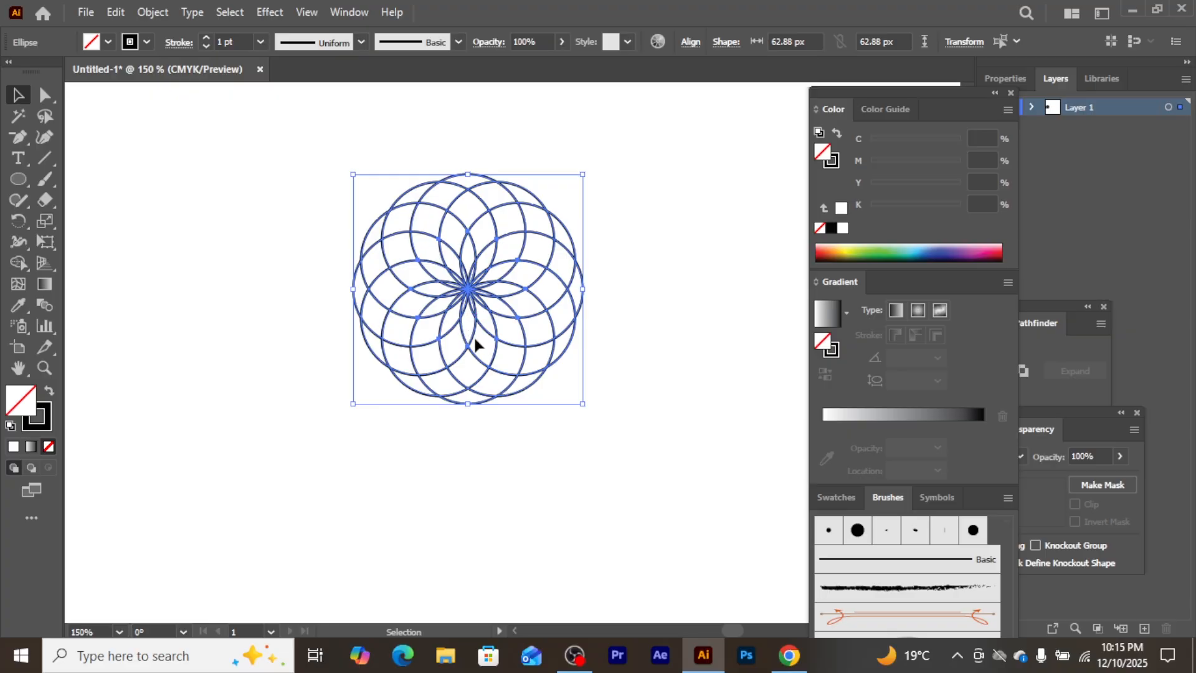
left_click(454, 344)
left_click_drag(301, 159, 617, 526)
left_click_drag(489, 318, 446, 371)
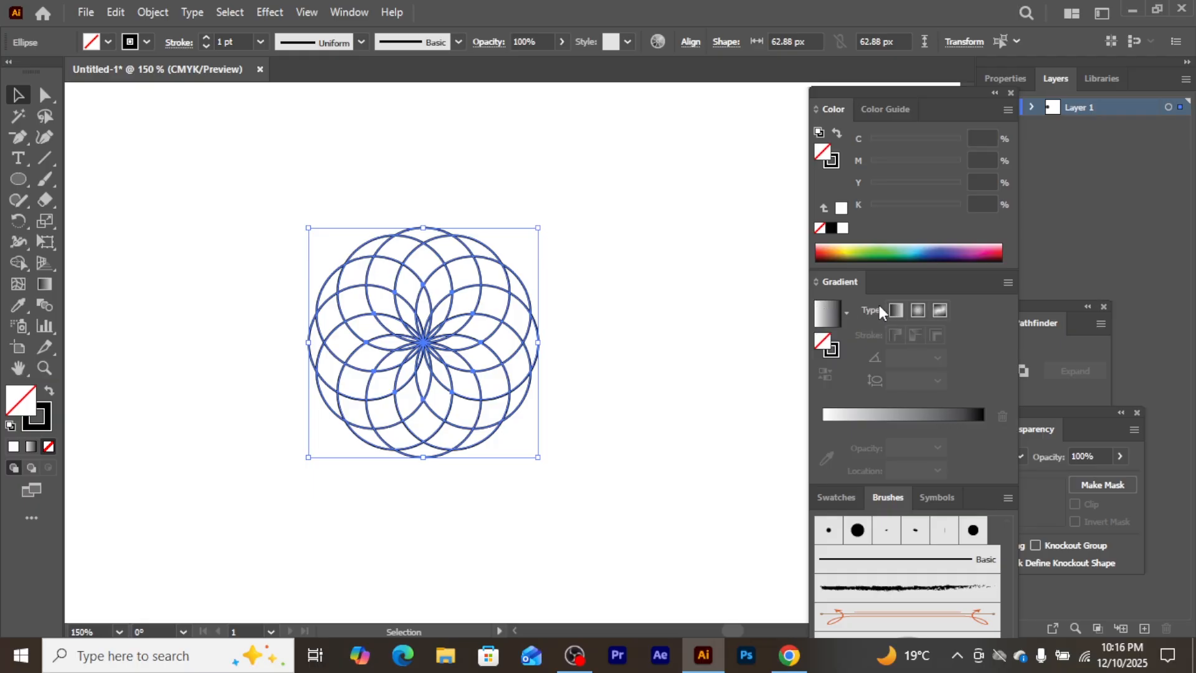
Fill the circles with a linear gradient from yellow-green (C=20 M=0 Y=100 K=0) to pink (C=0 M=95 Y=20 K=0)
left_click(820, 321)
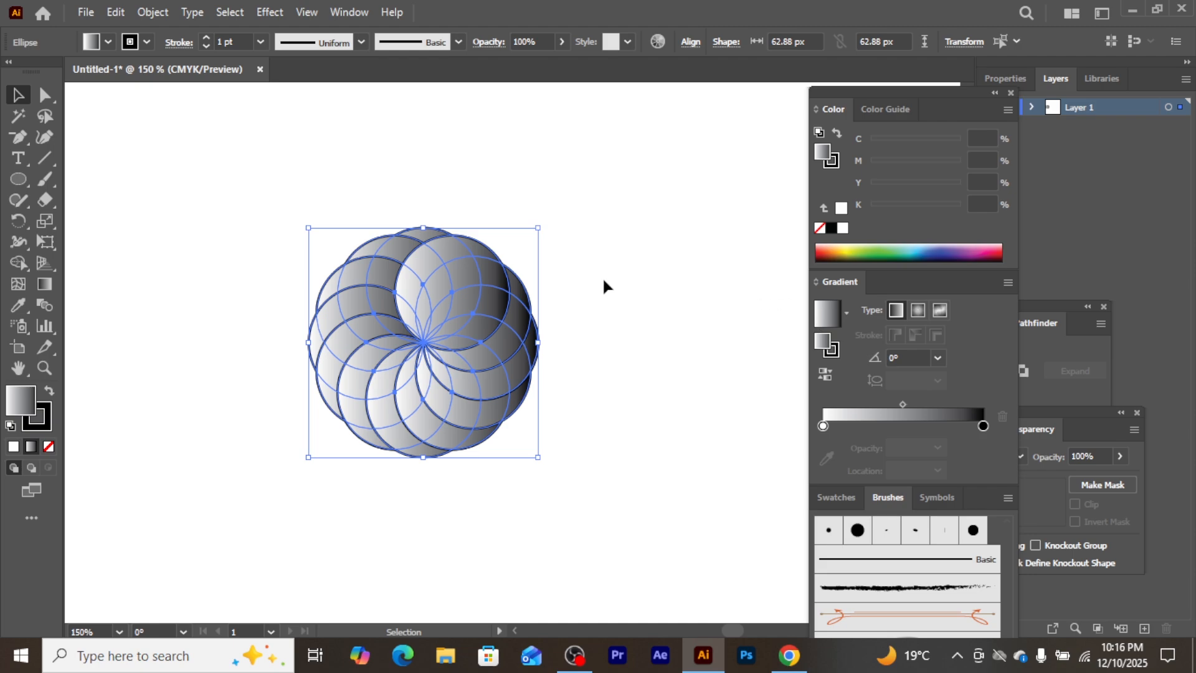
left_click(822, 426)
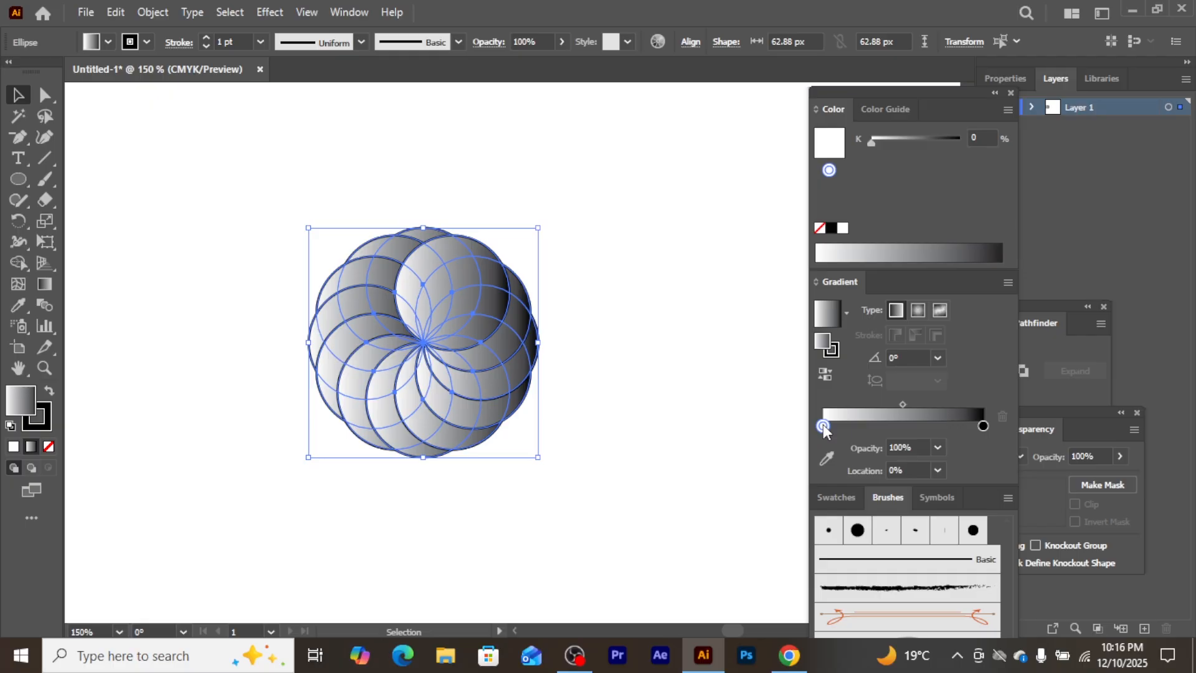
double_click(824, 426)
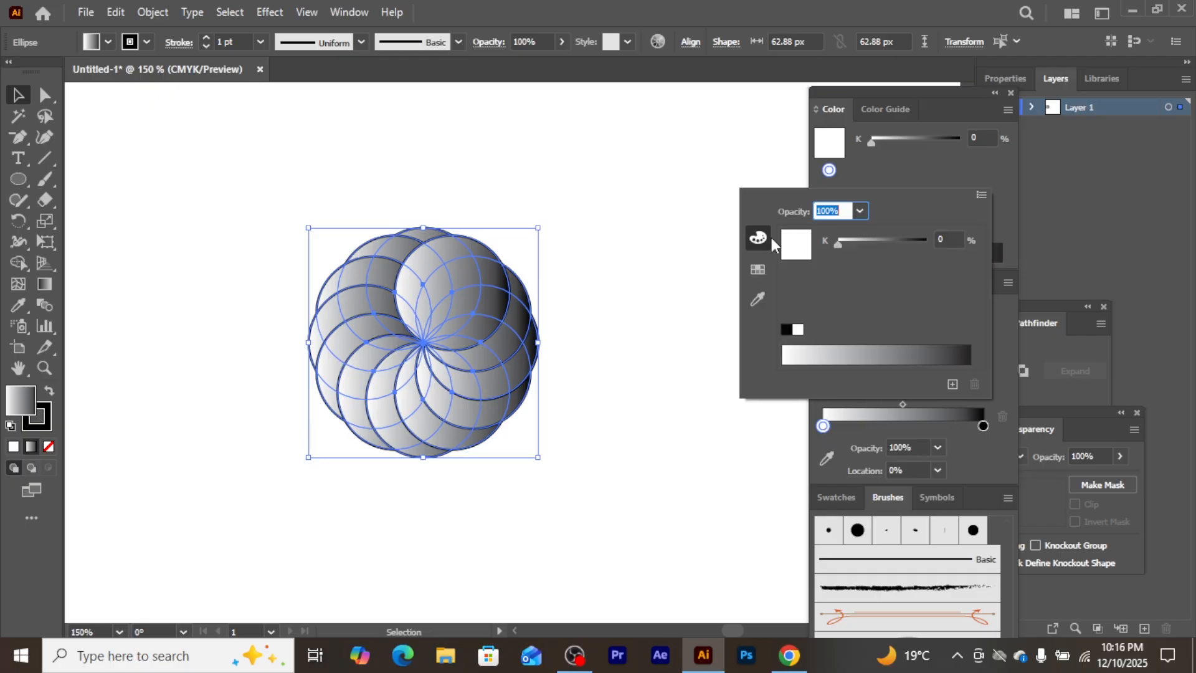
left_click(756, 269)
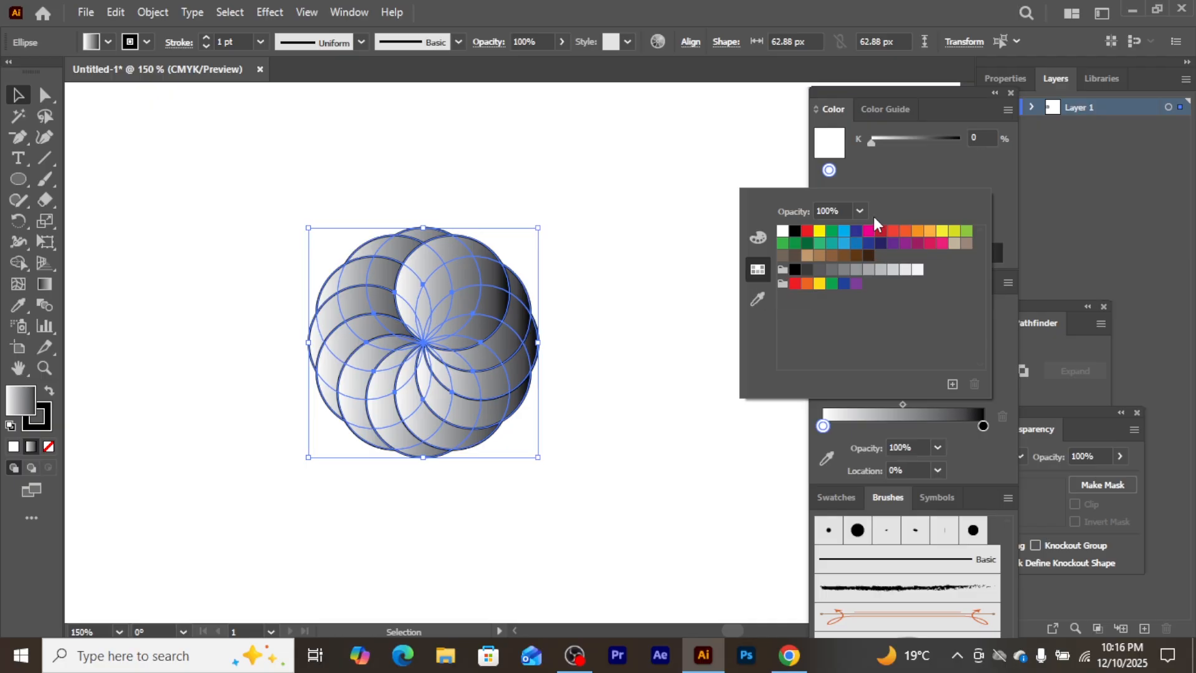
left_click(893, 231)
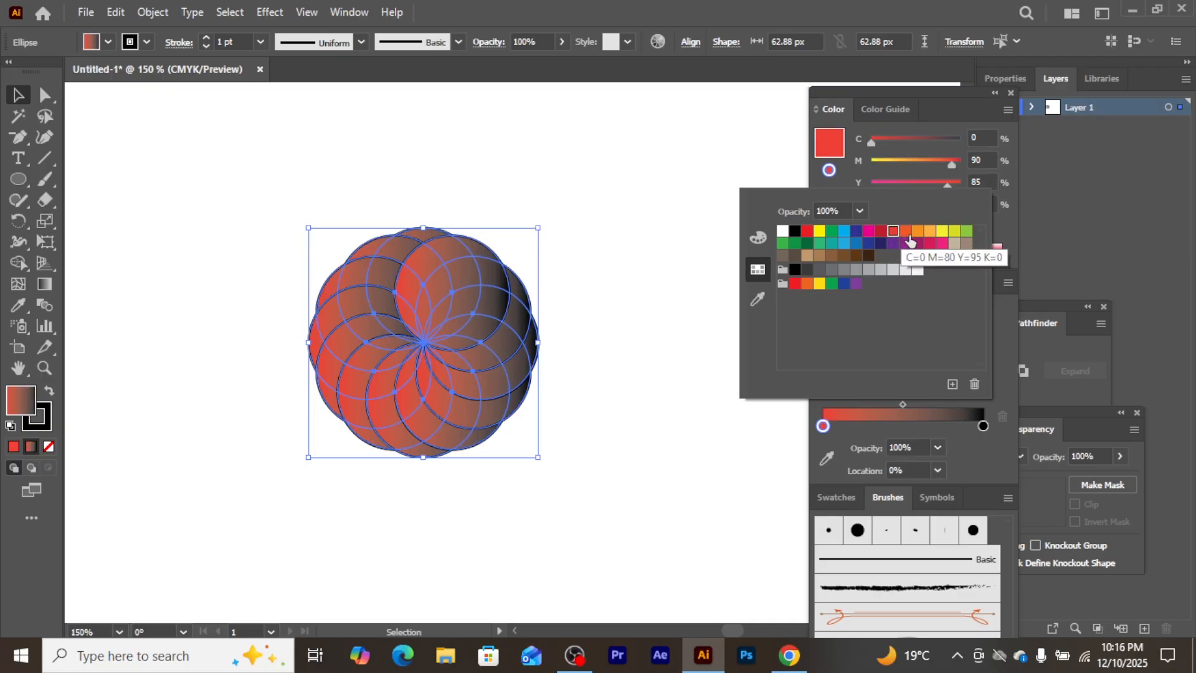
left_click(914, 234)
left_click(930, 232)
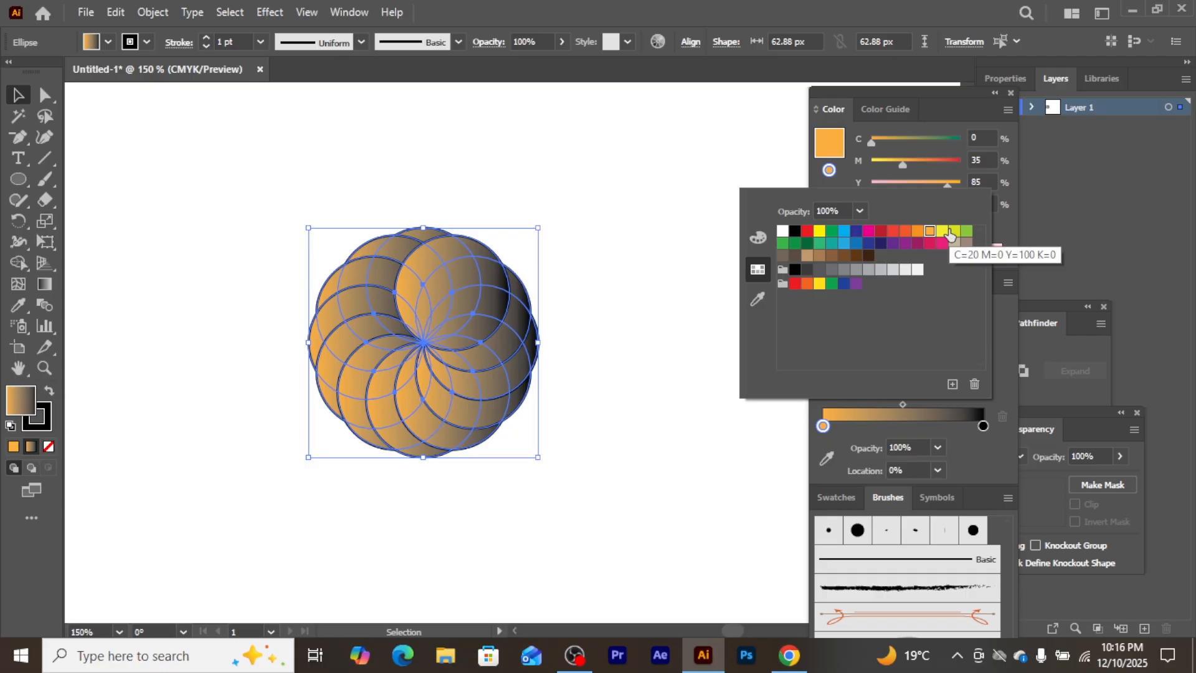
left_click(952, 232)
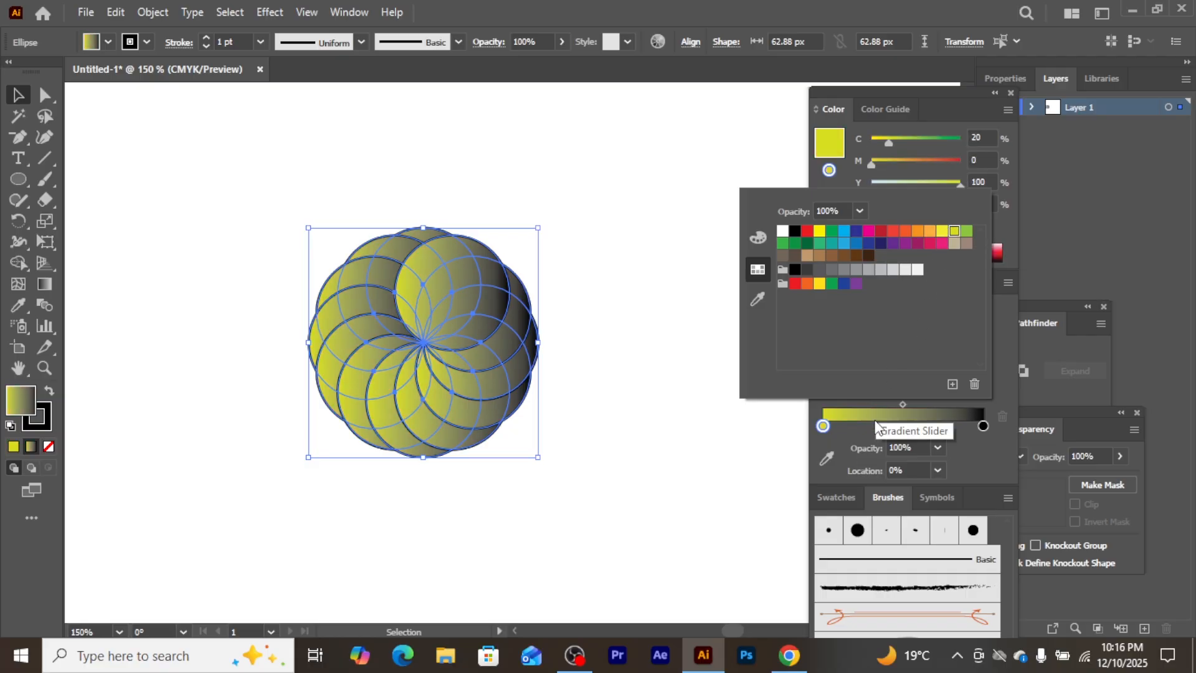
double_click(985, 426)
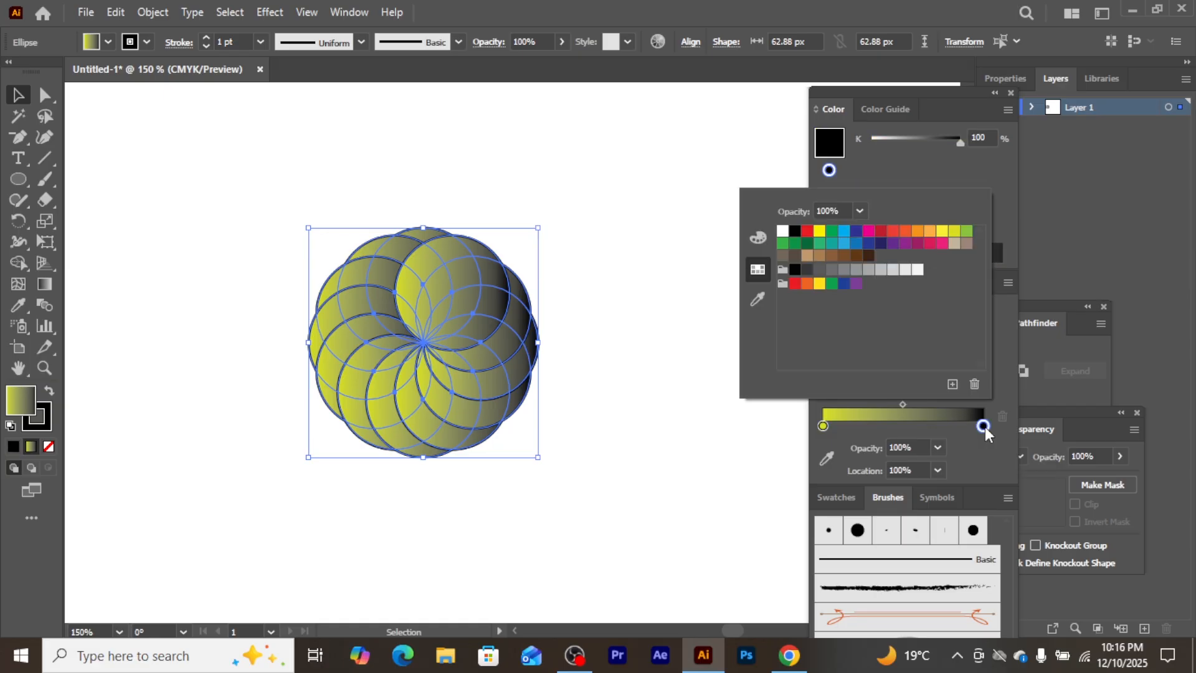
left_click(941, 246)
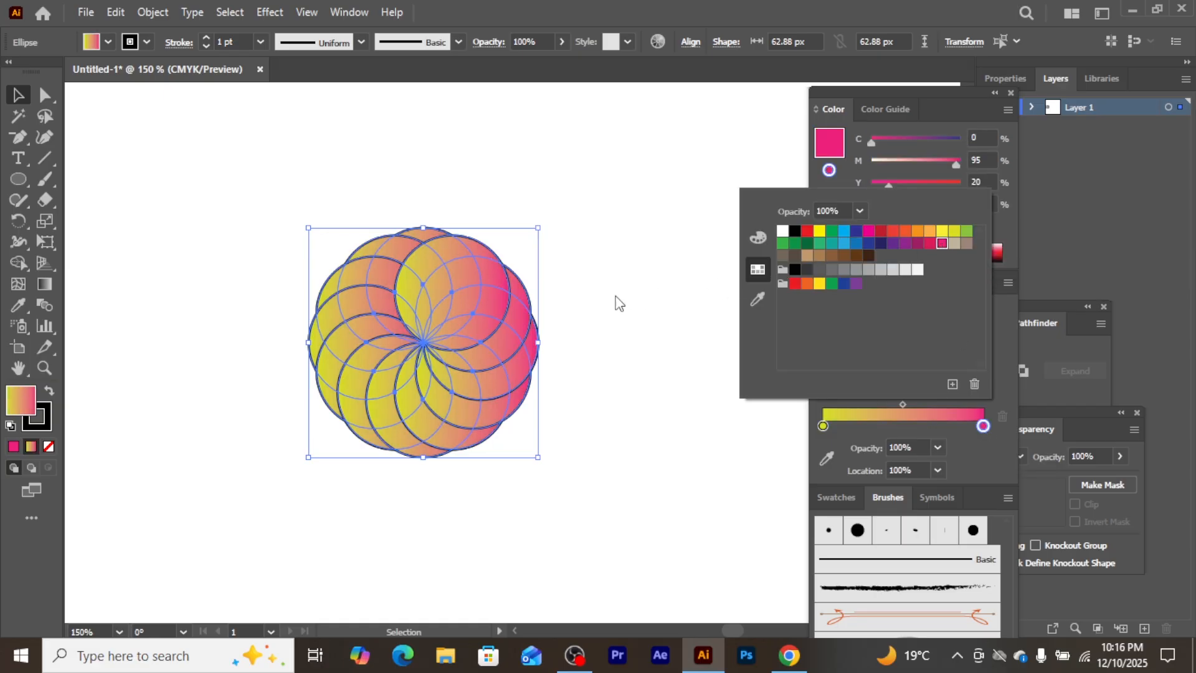
Change the stroke of all the gradient-filled circles to white and deselect them
left_click(146, 43)
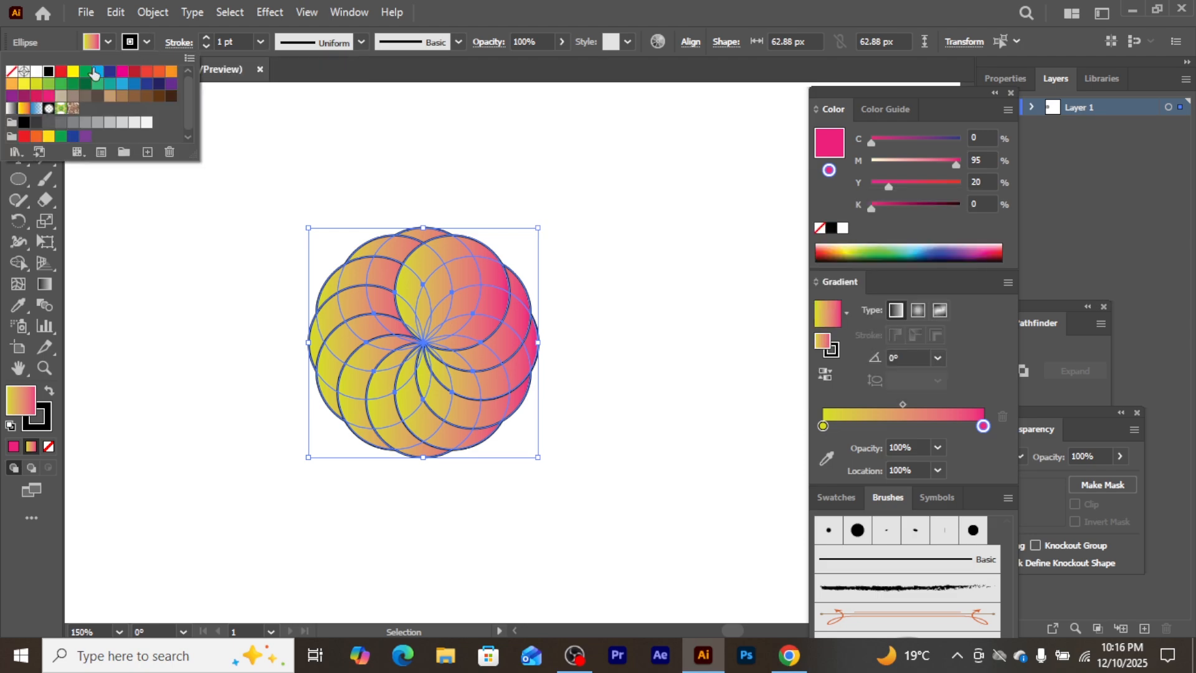
left_click(37, 72)
left_click(214, 261)
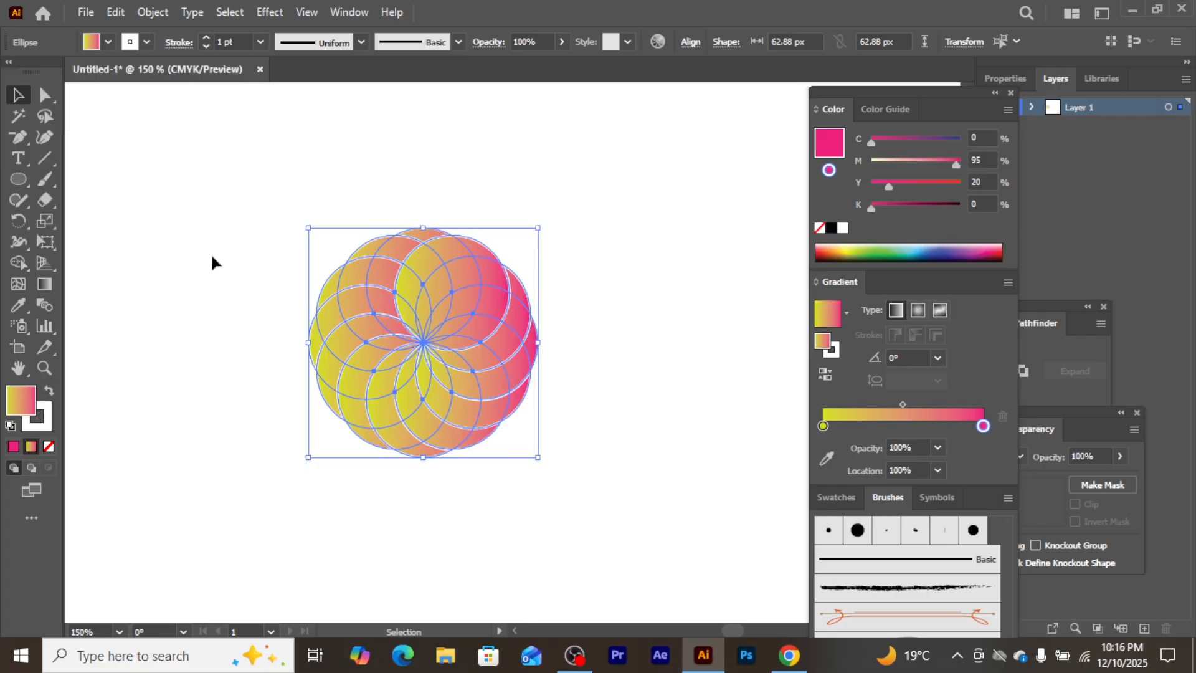
left_click(210, 258)
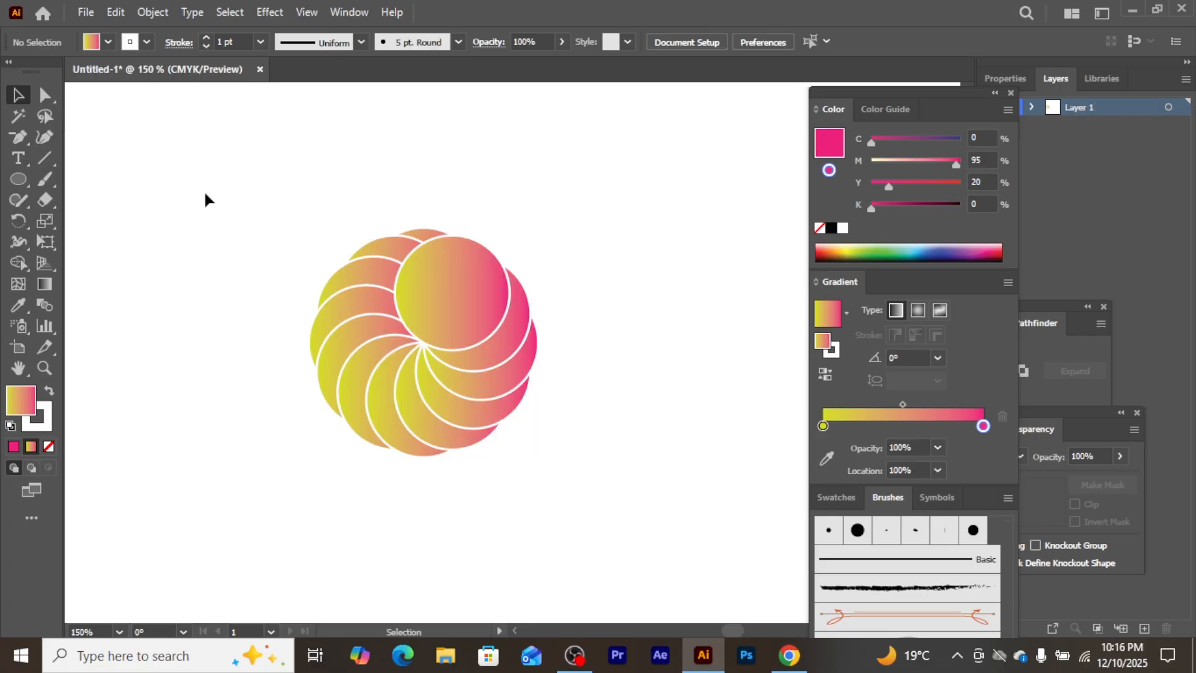
Select all the circles, set their fill to None and their stroke to red
key("ctrl+a")
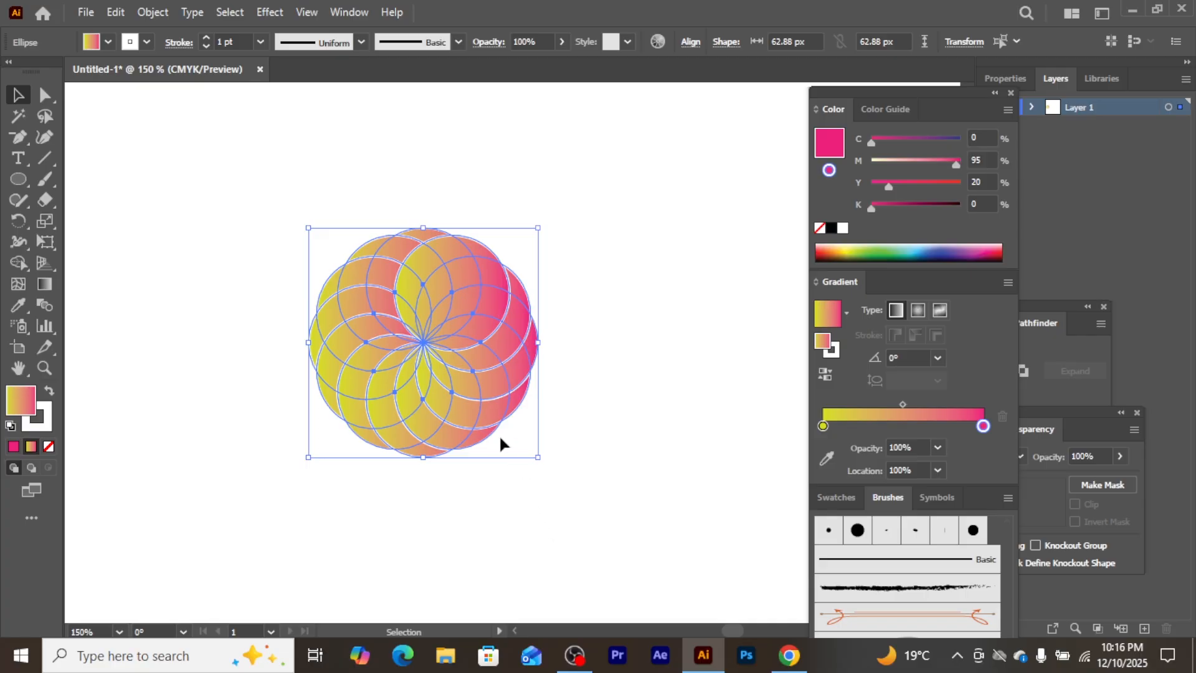
left_click(108, 43)
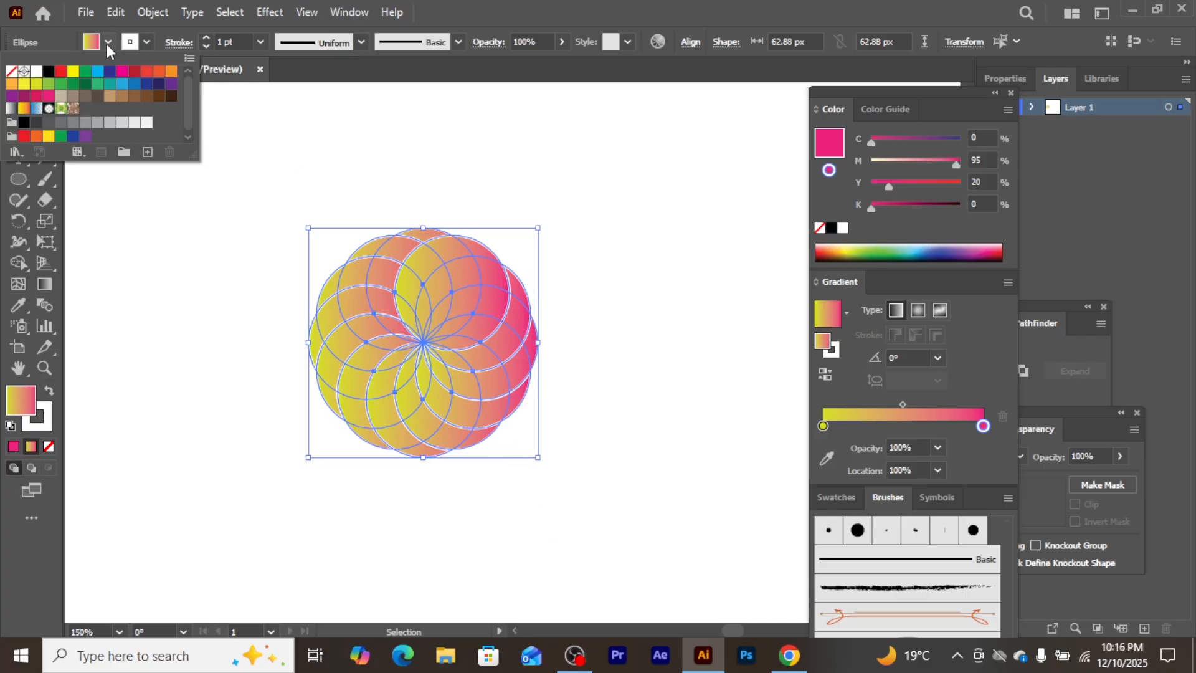
left_click(12, 72)
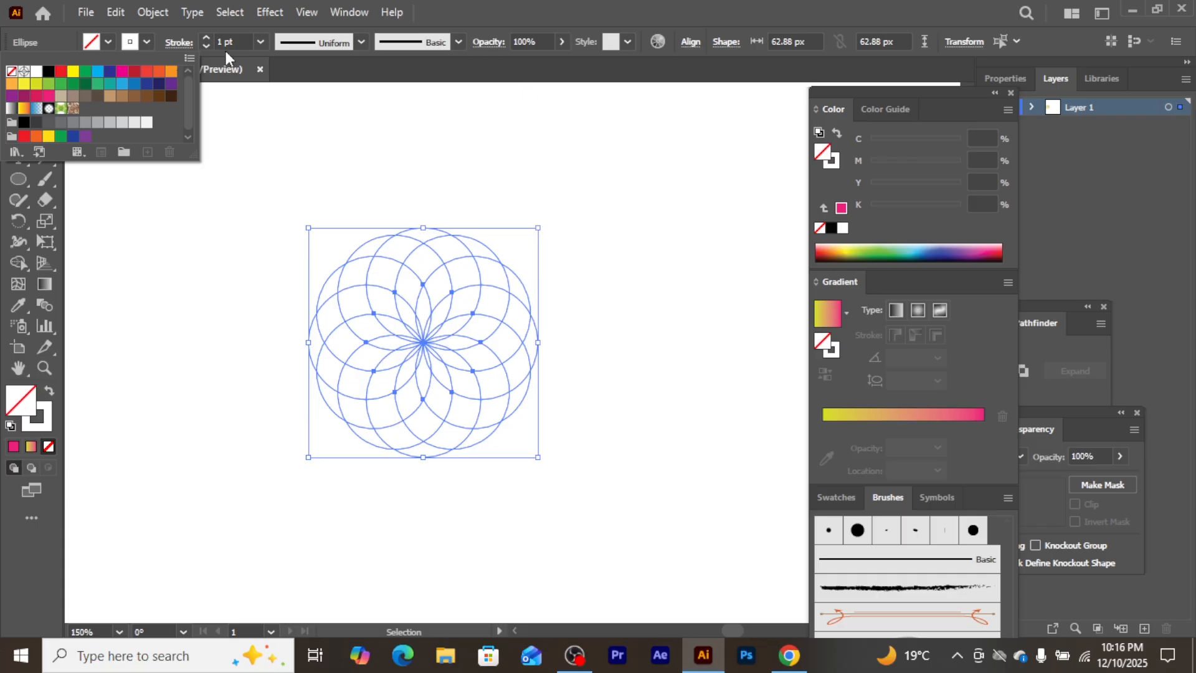
left_click(145, 43)
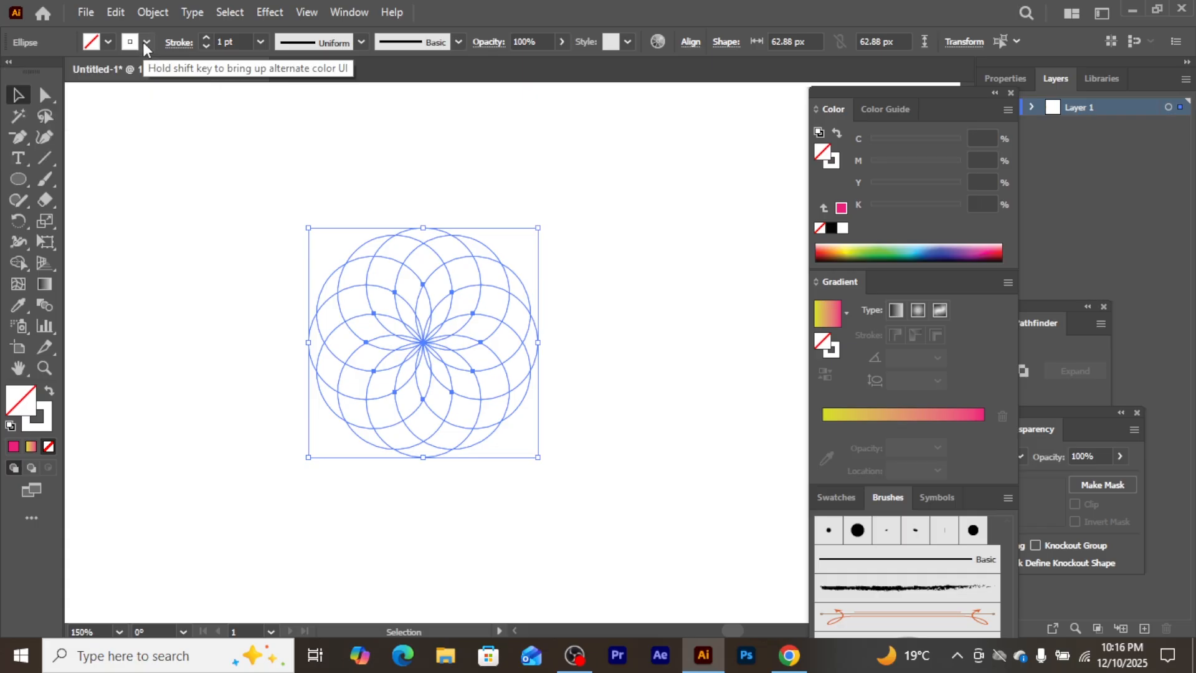
left_click(143, 42)
left_click(145, 72)
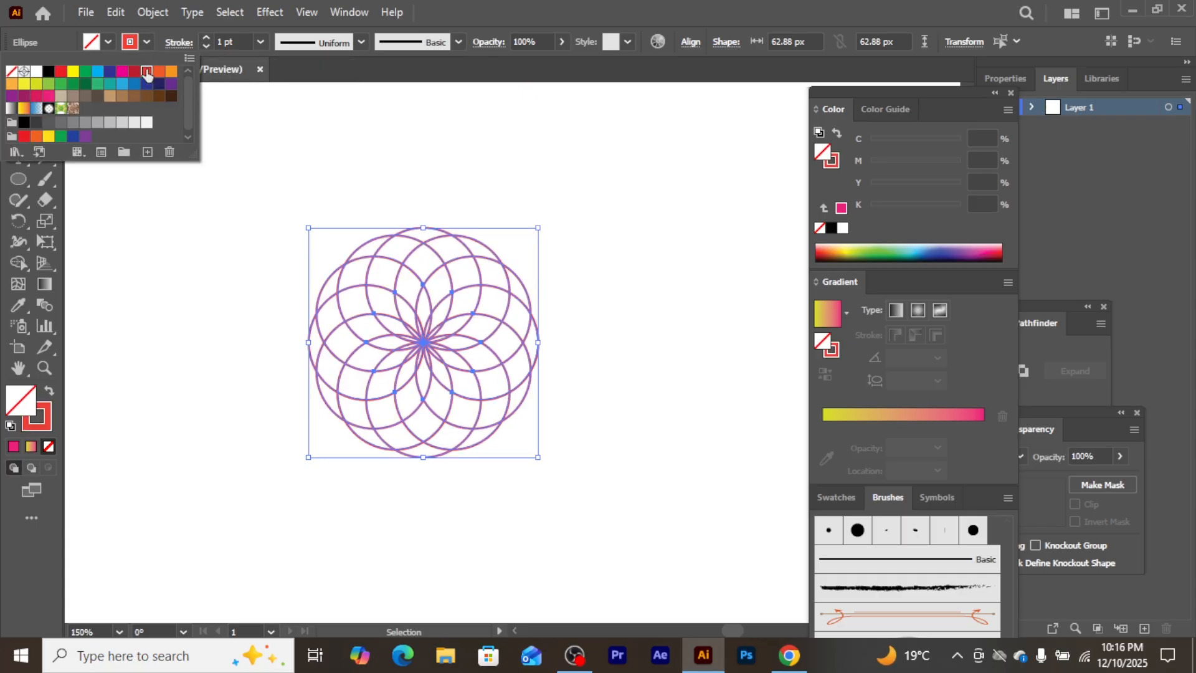
left_click(303, 163)
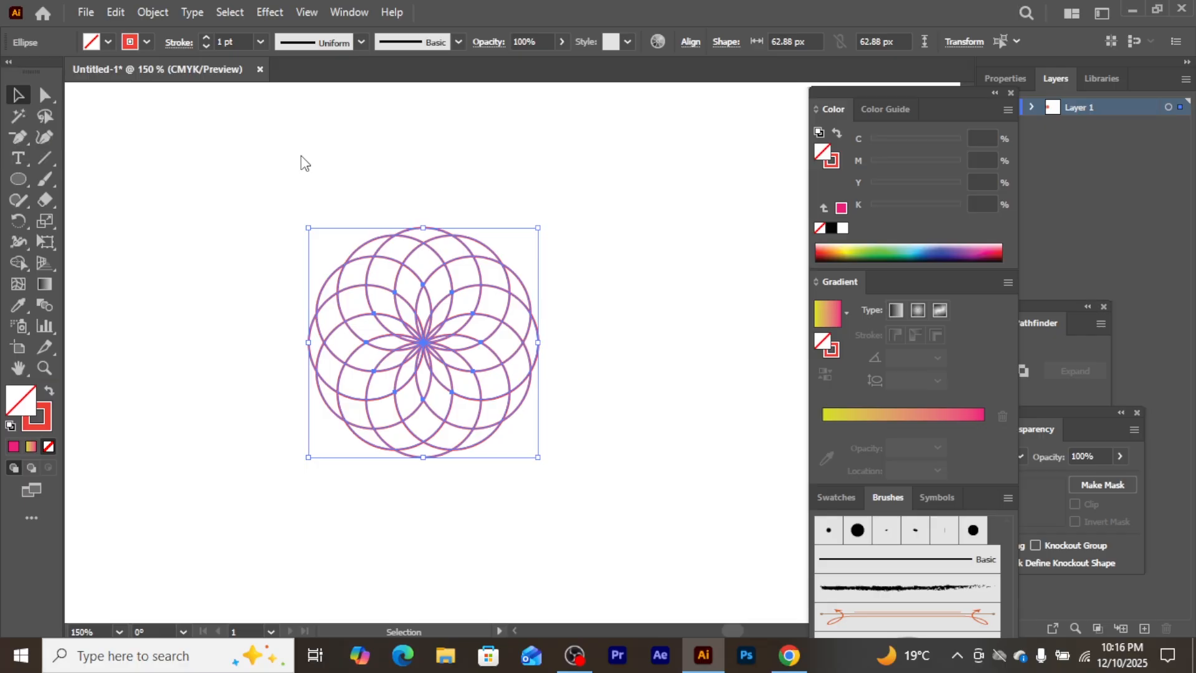
left_click(297, 158)
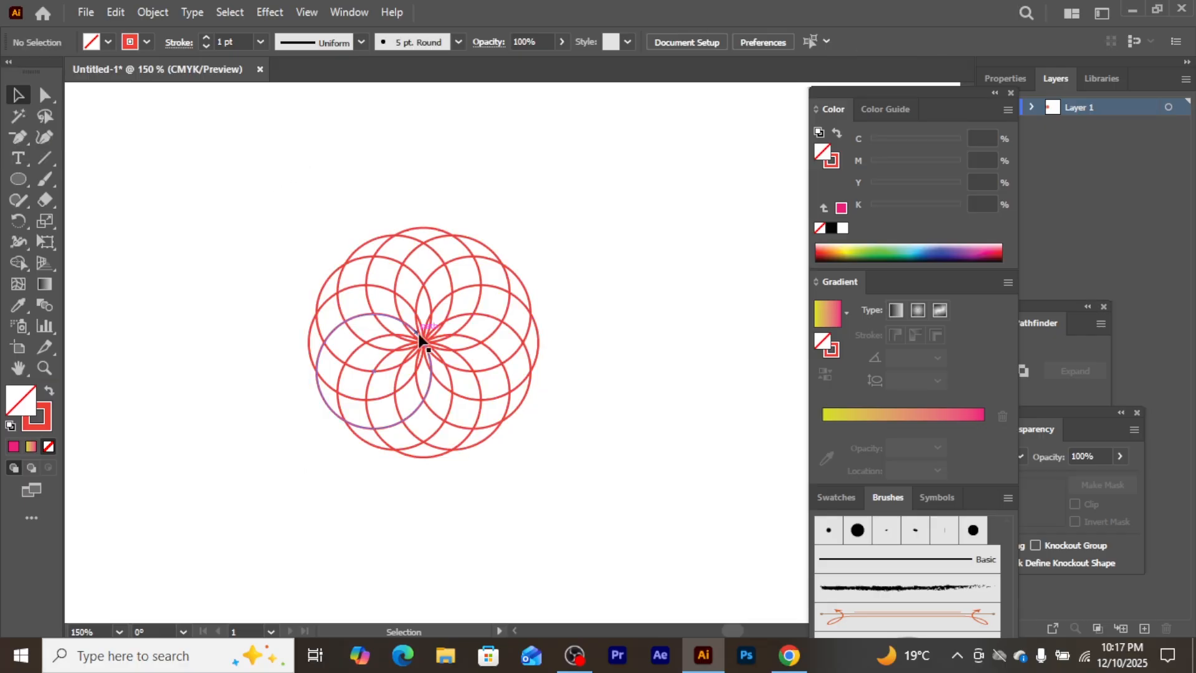
Select the whole red circle pattern, move it slightly upward and keep all the circles selected
left_click_drag(272, 160, 696, 570)
left_click_drag(455, 396, 451, 367)
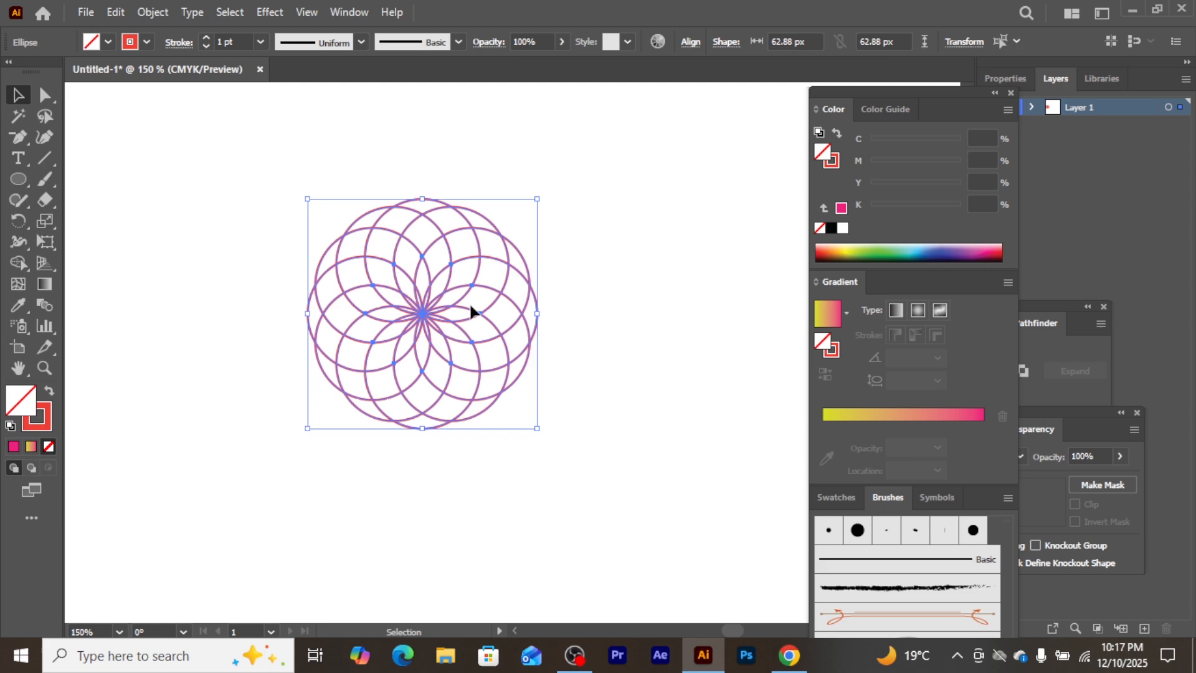
left_click(595, 237)
left_click_drag(412, 374, 413, 375)
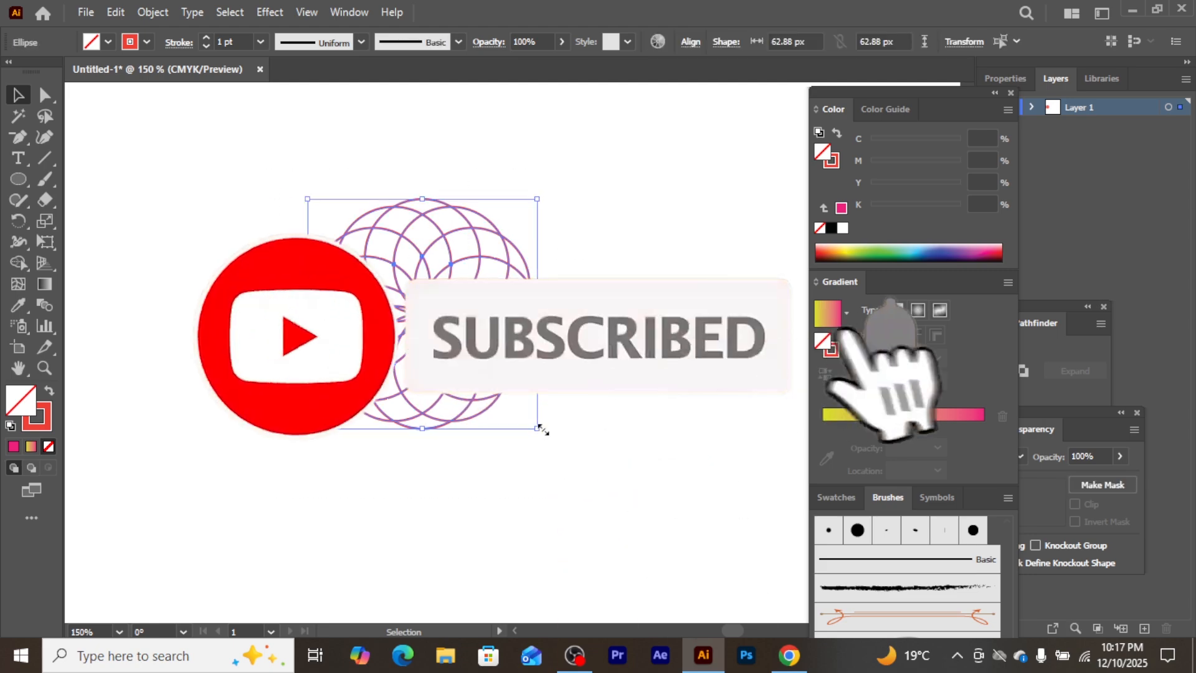
left_click_drag(539, 428, 719, 553)
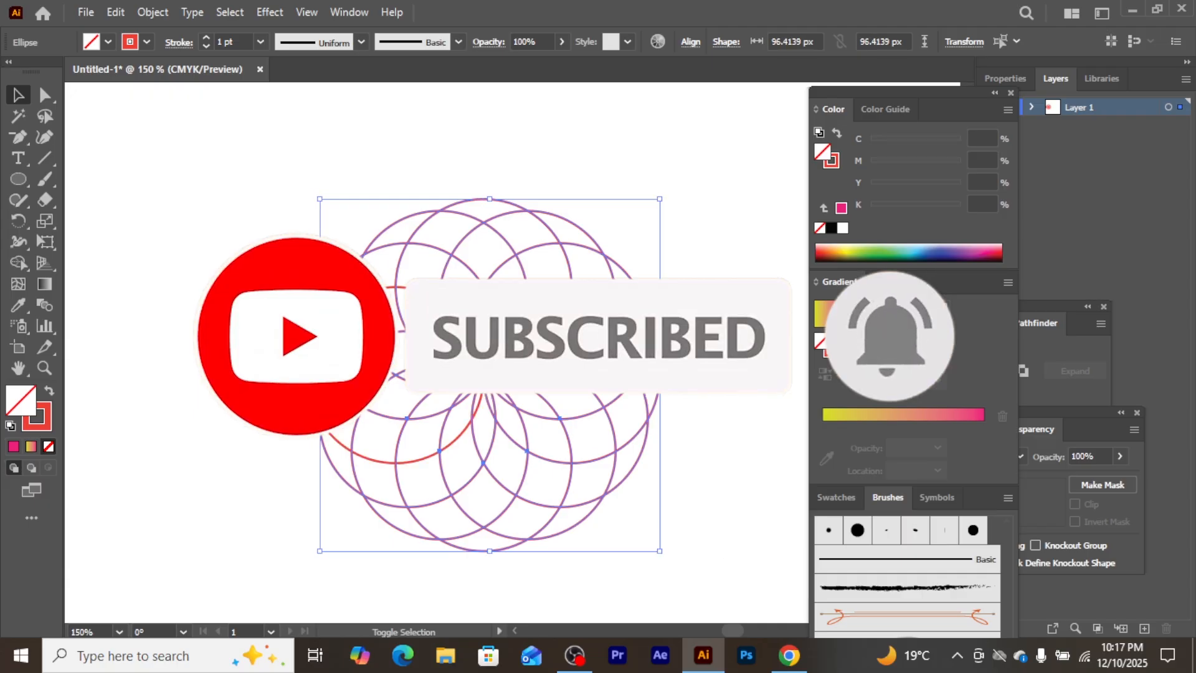
key("a")
key("ctrl+z")
key("v")
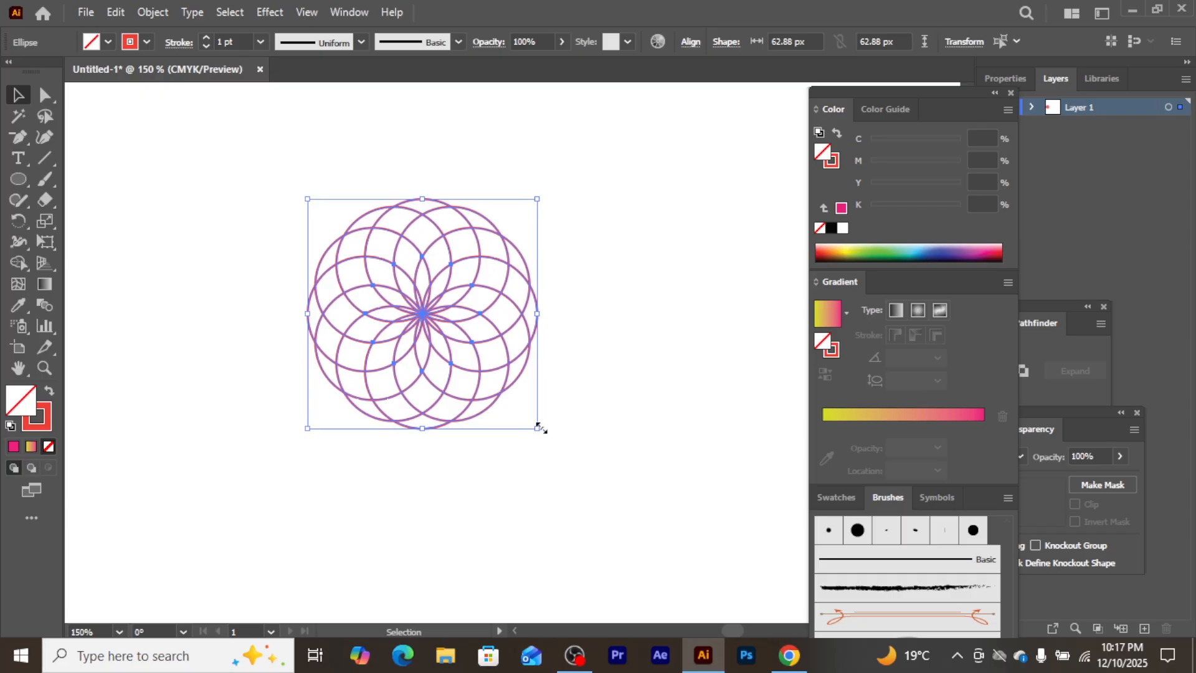
Enlarge the whole pattern proportionally so each circle is about 95 px wide, and move it slightly up and to the left
left_click_drag(537, 429, 613, 504)
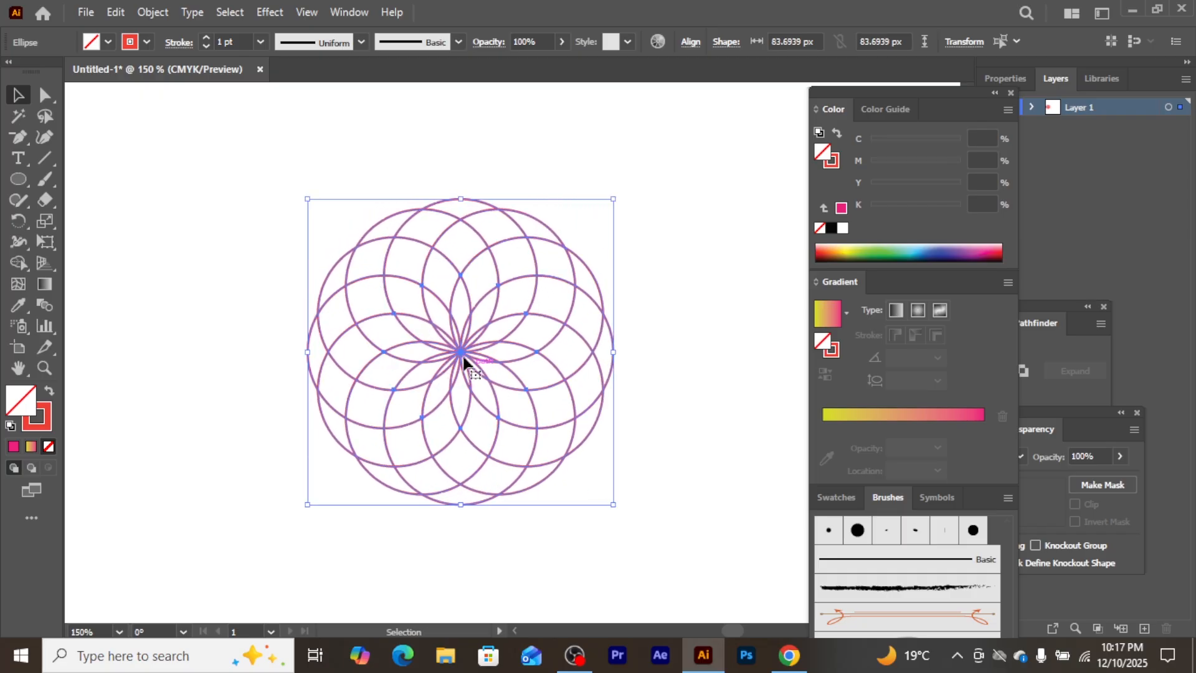
left_click(254, 227)
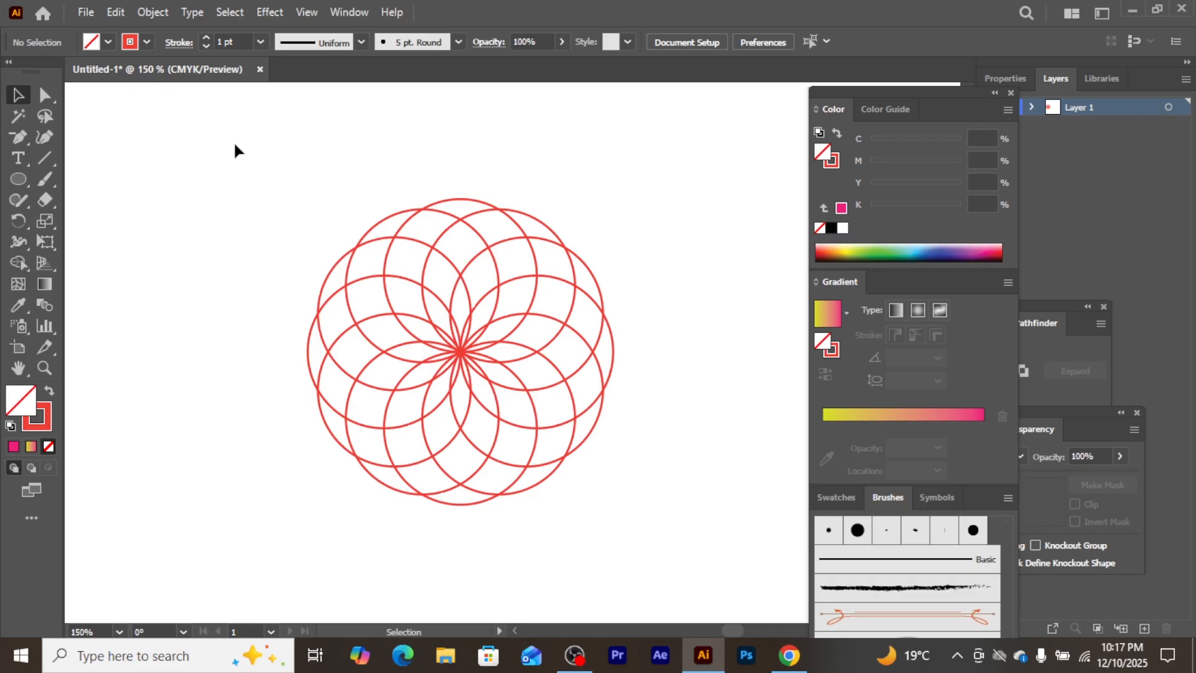
left_click_drag(232, 153, 677, 549)
left_click_drag(482, 372, 448, 334)
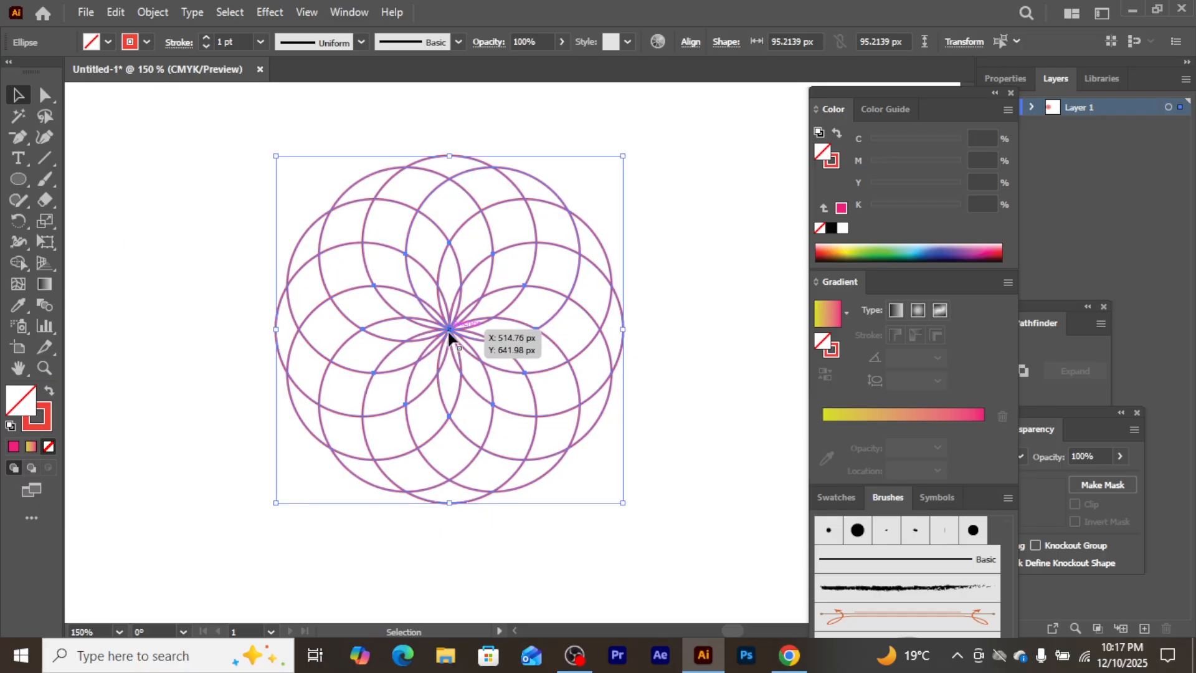
Copy the selected circle pattern and paste the copy in front, exactly over the original
left_click(153, 12)
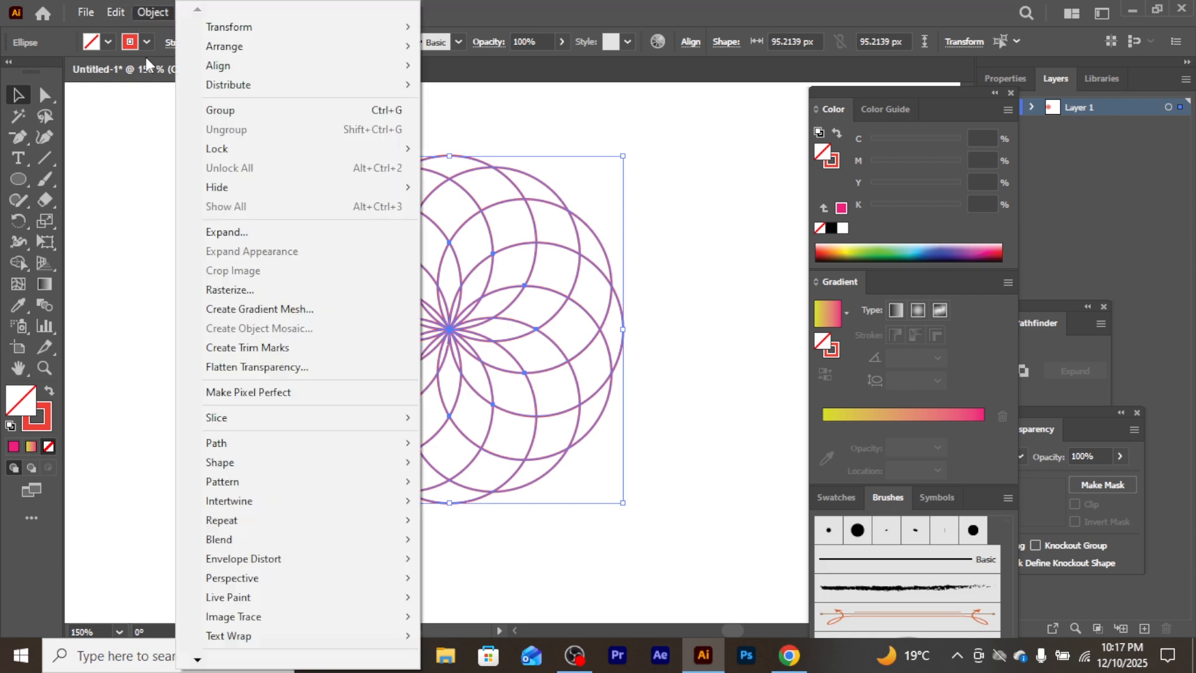
mouse_move(115, 12)
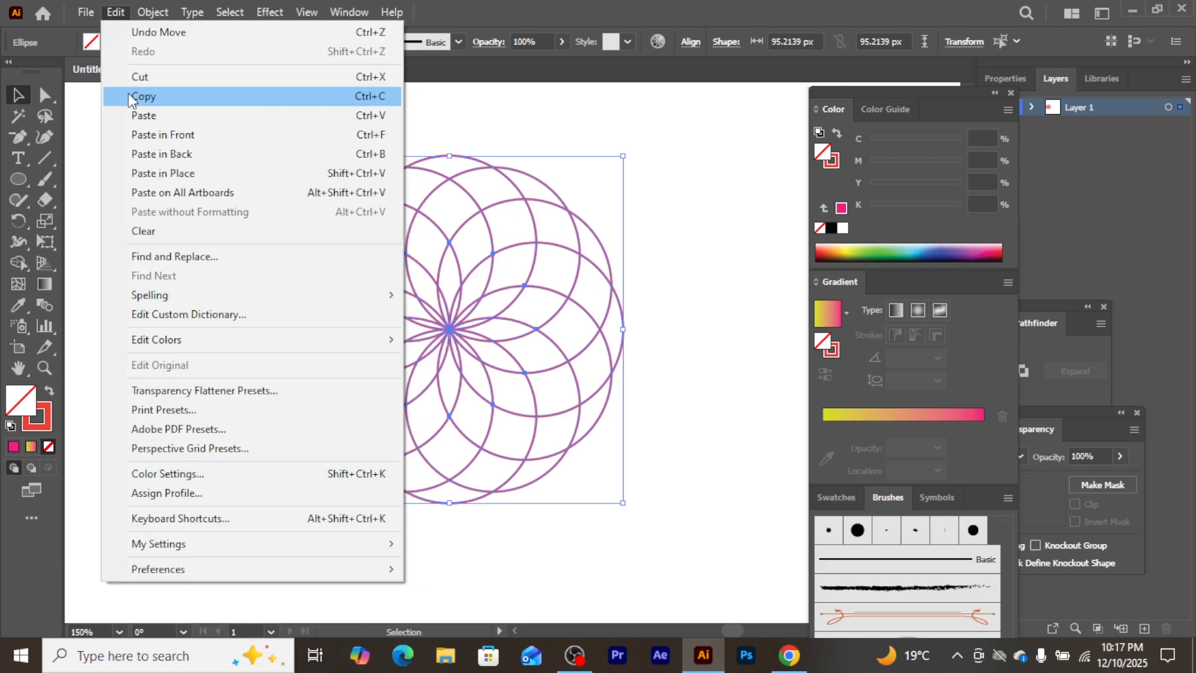
left_click(129, 97)
left_click(115, 12)
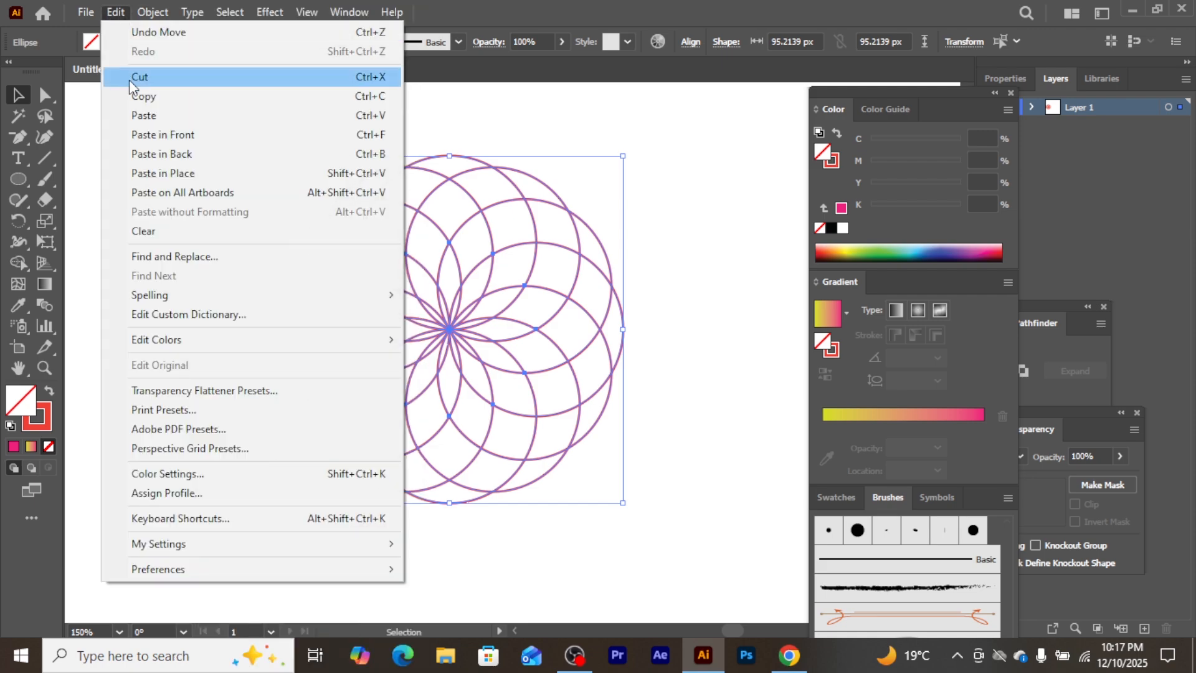
left_click(153, 140)
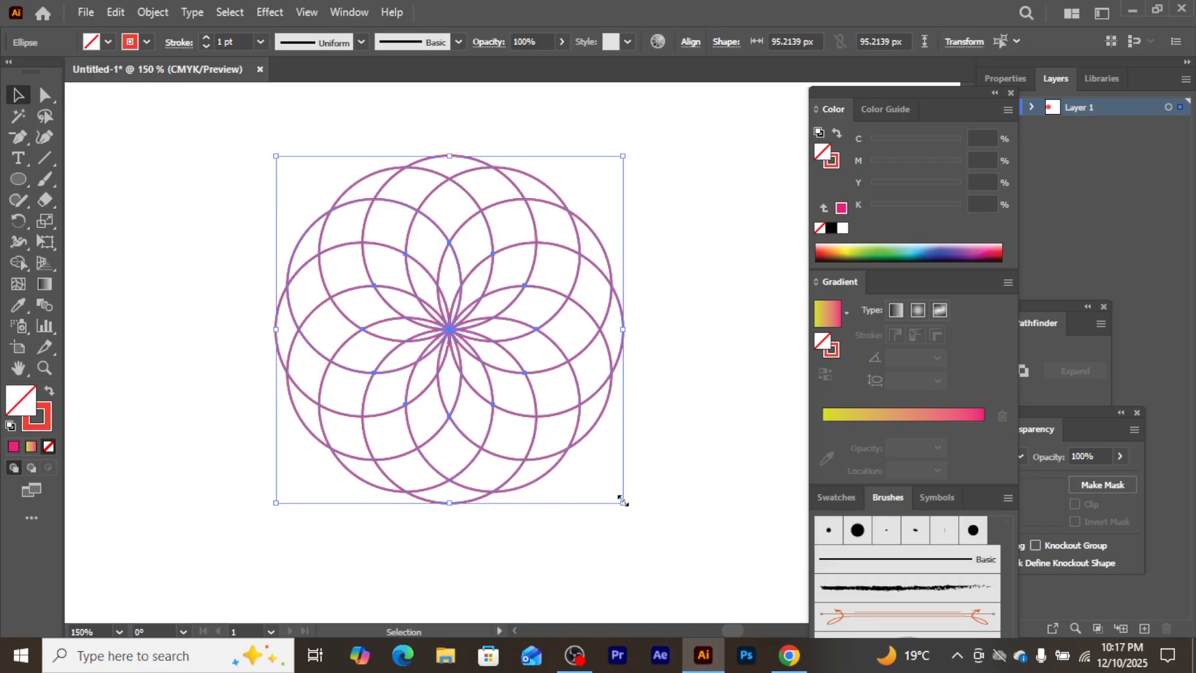
Shrink the pasted pattern proportionally about its centre to circles about 59 px wide and deselect it
key("shift")
key("alt")
left_click_drag(621, 500, 558, 450)
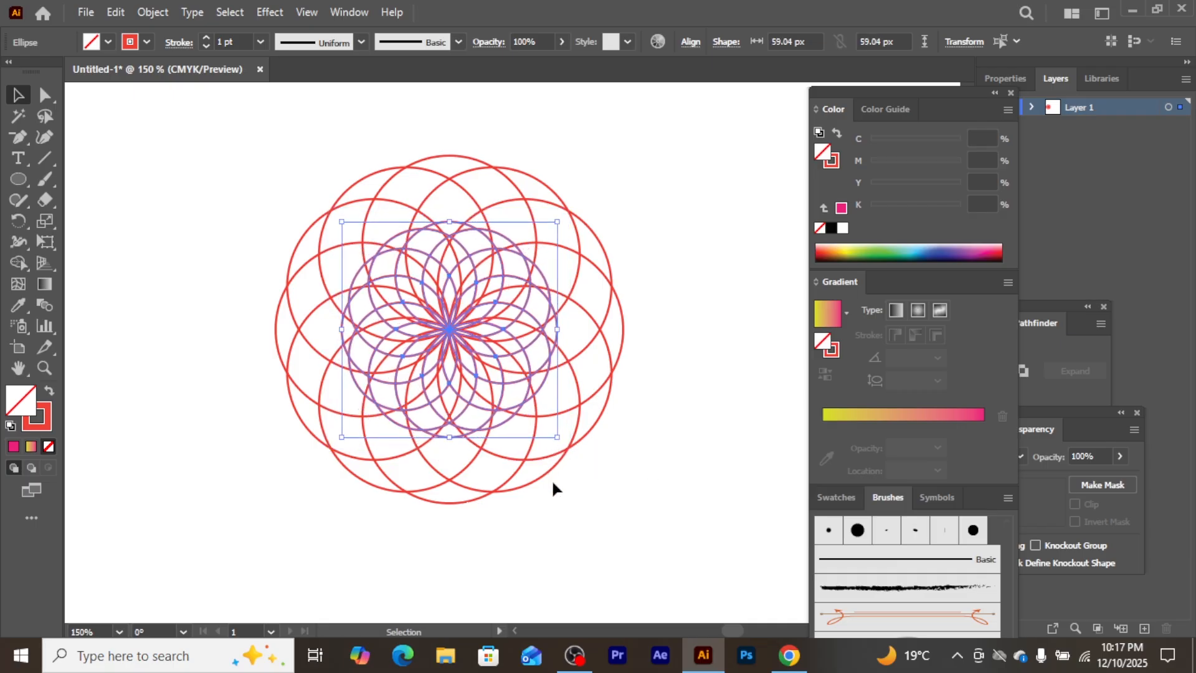
left_click(573, 526)
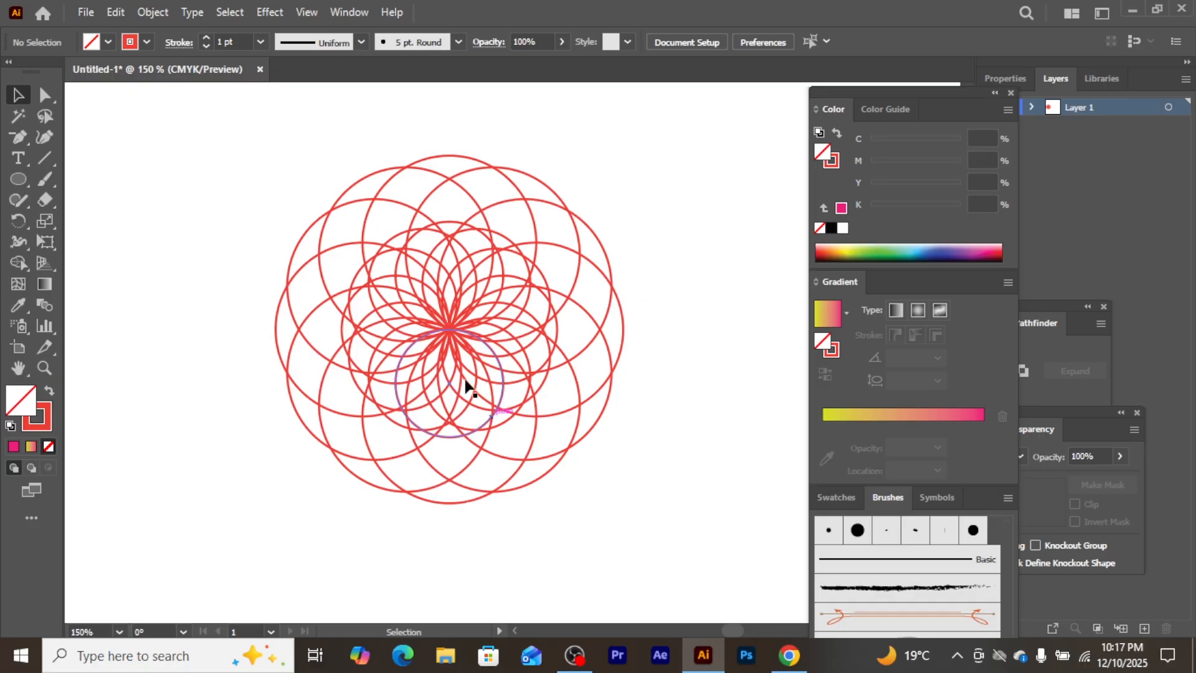
Select all the nested circles and undo the shrinking of the inner copy
left_click_drag(234, 167, 678, 604)
left_click(240, 112)
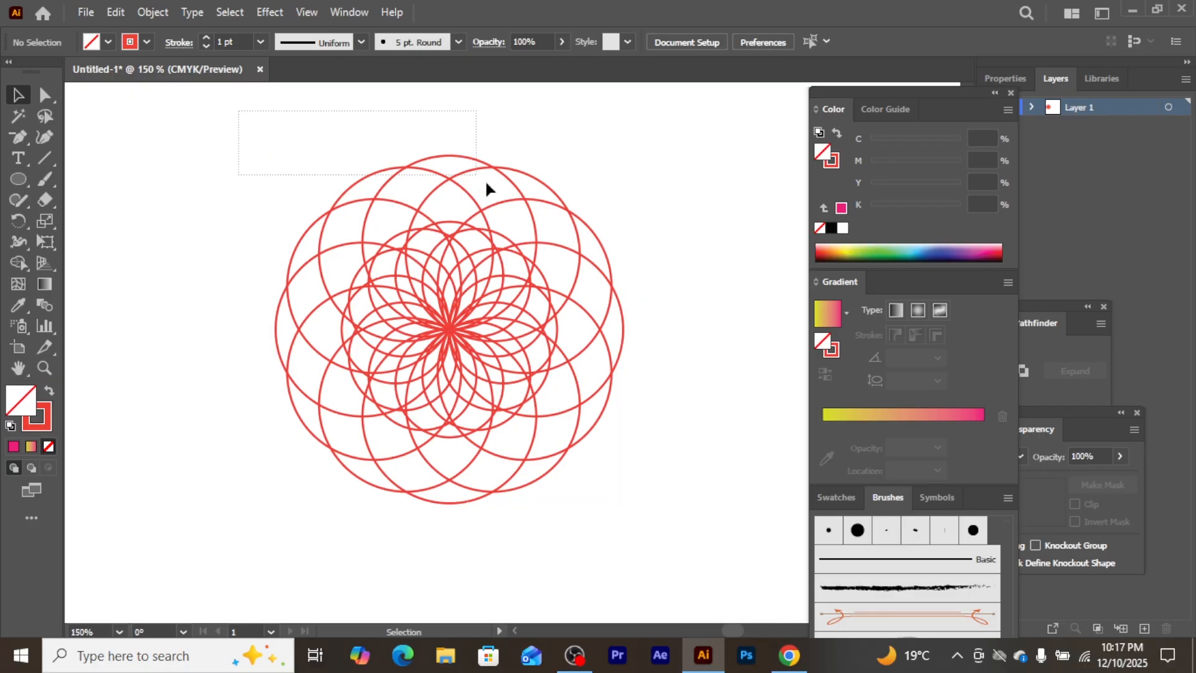
left_click_drag(486, 184, 695, 518)
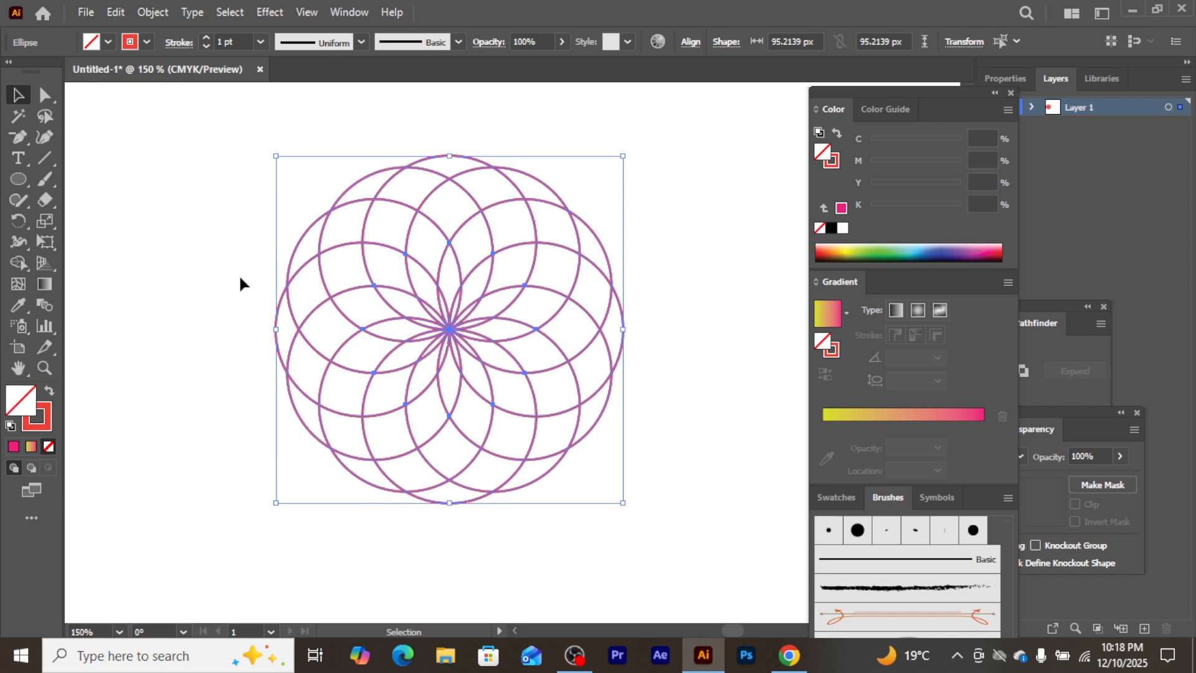
Export the artwork as a JPEG named Flowe-3 in the Design folder, accepting the offered JPEG options
left_click(81, 14)
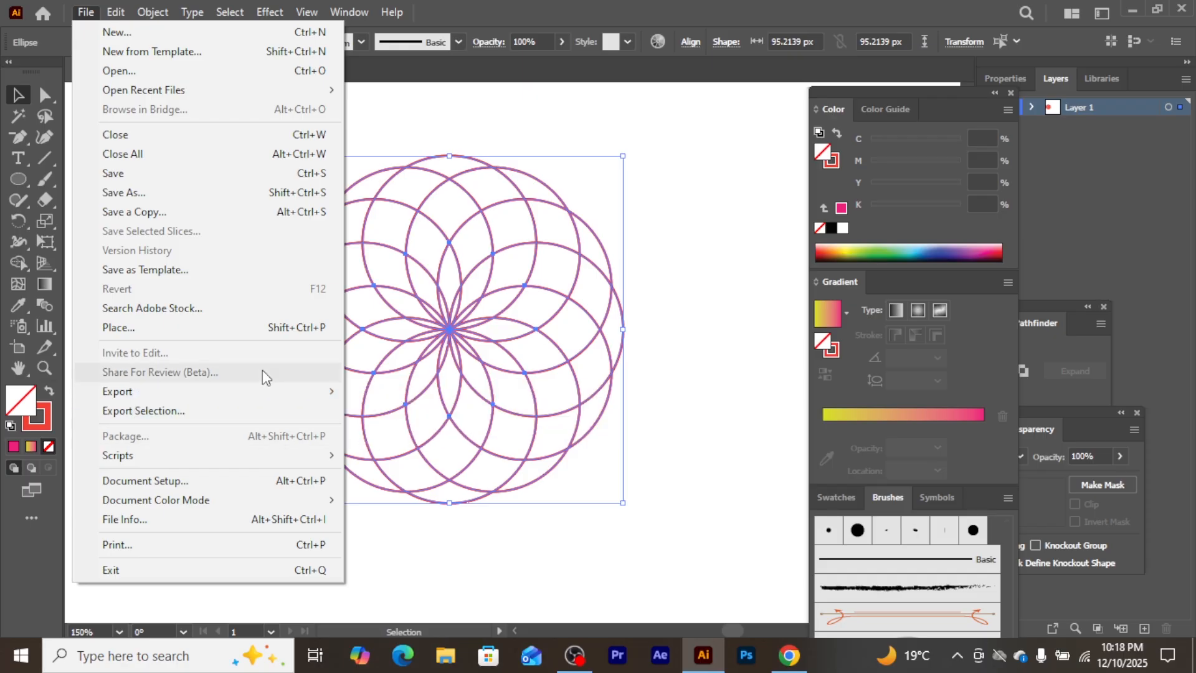
mouse_move(278, 391)
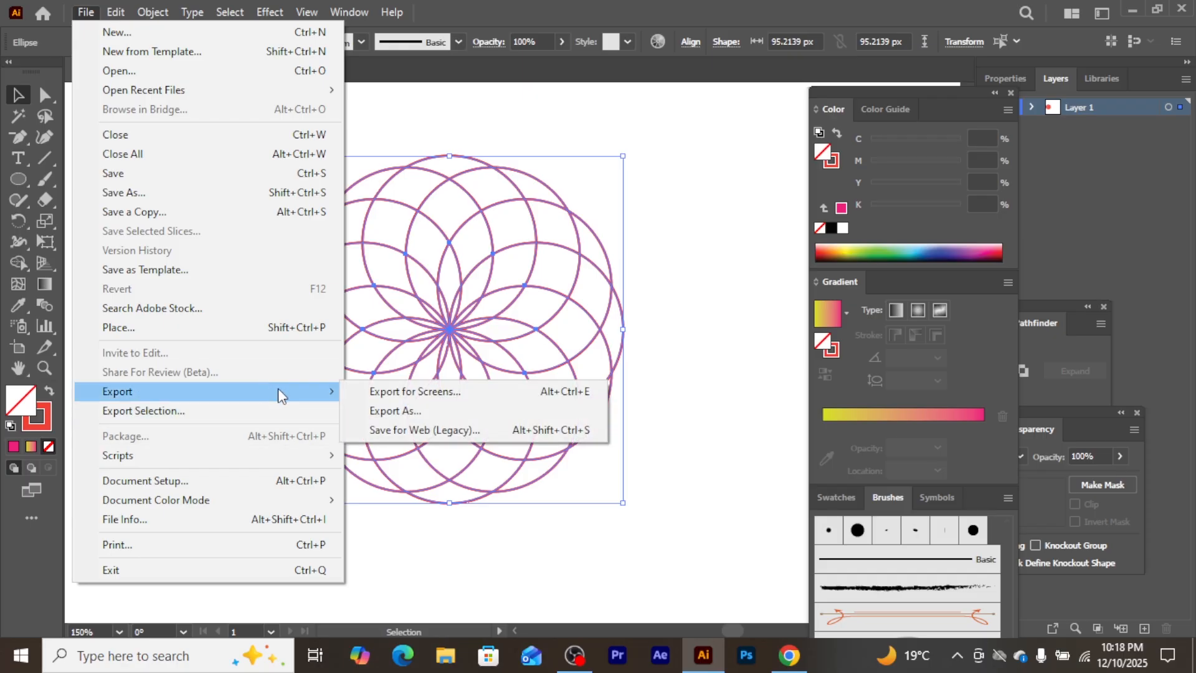
left_click(387, 413)
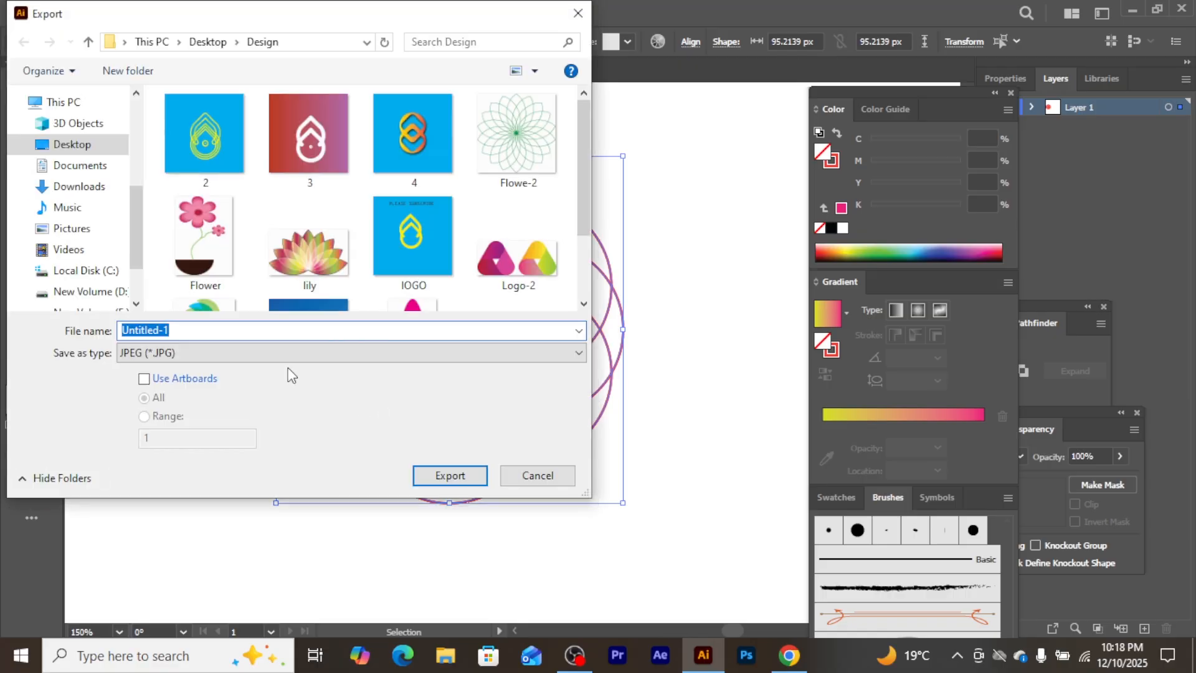
left_click(518, 182)
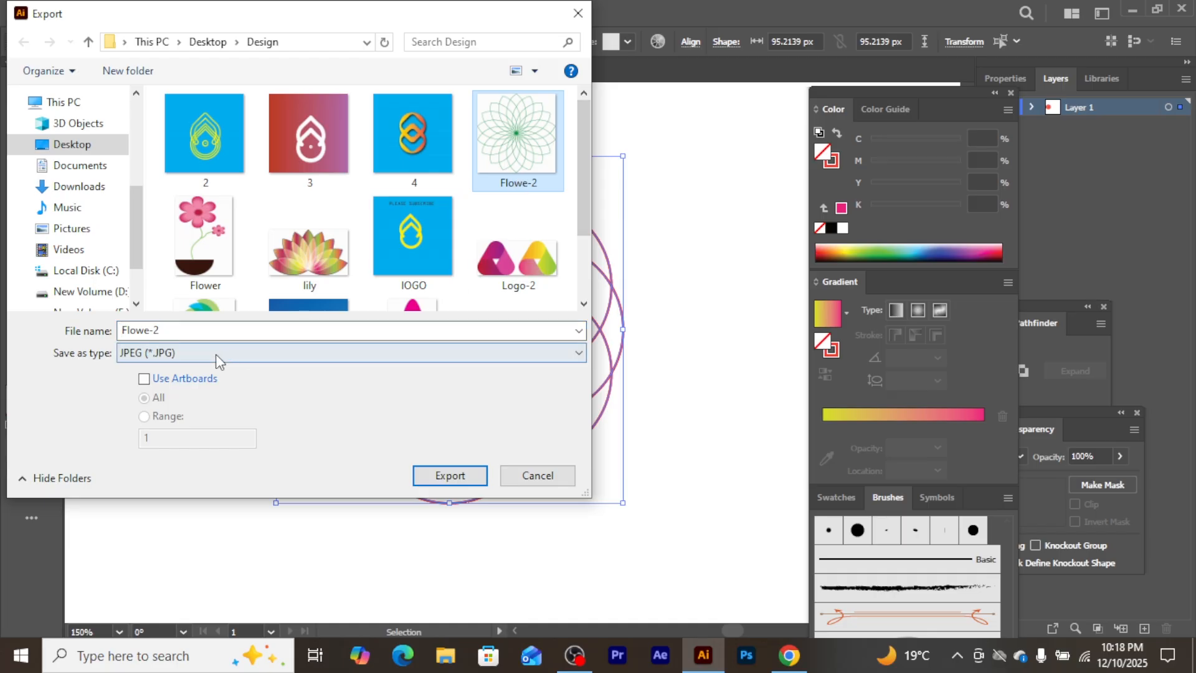
left_click(166, 330)
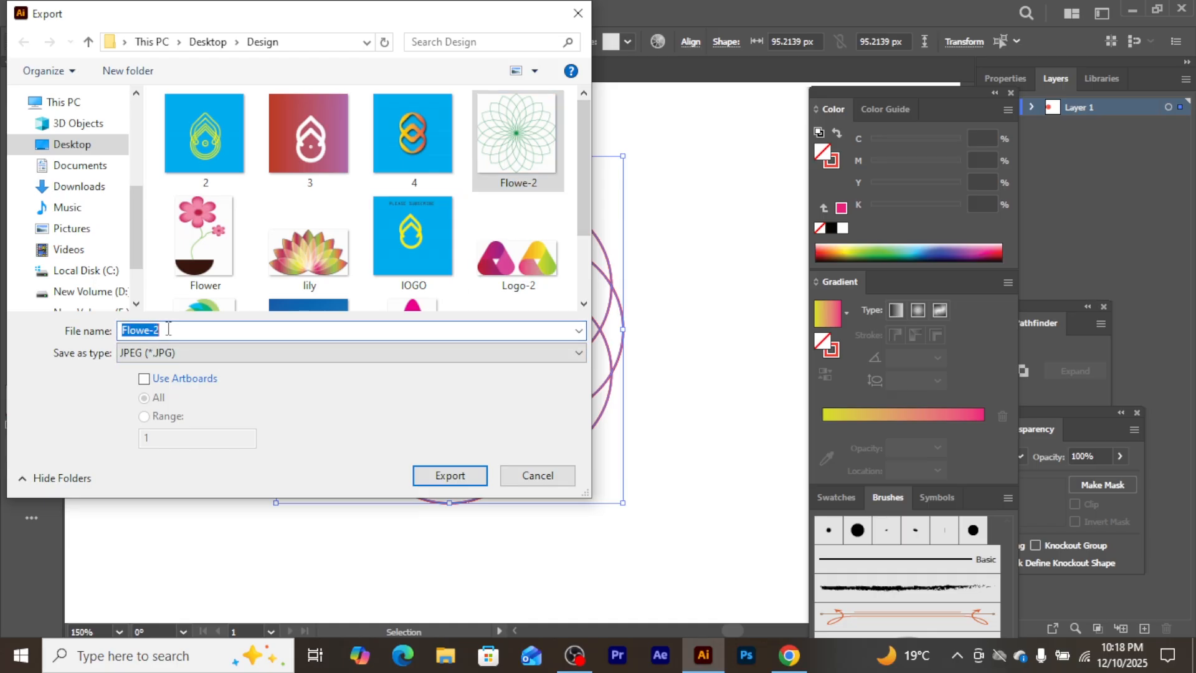
left_click(168, 329)
key("BackSpace")
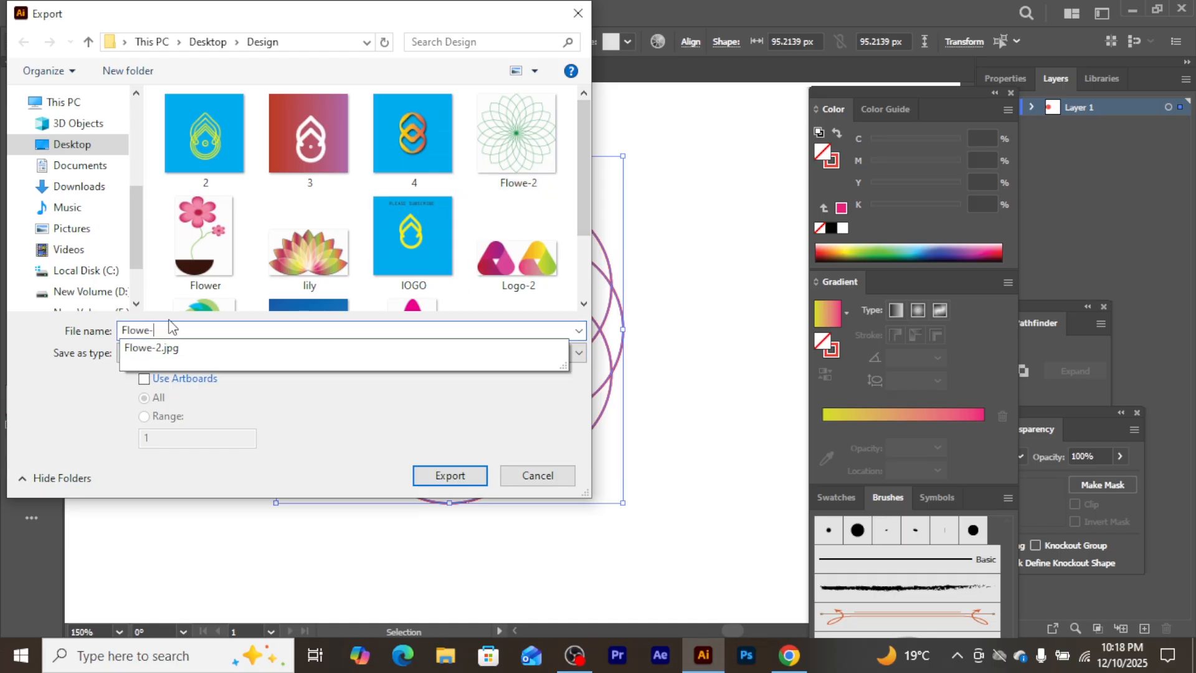
type("3")
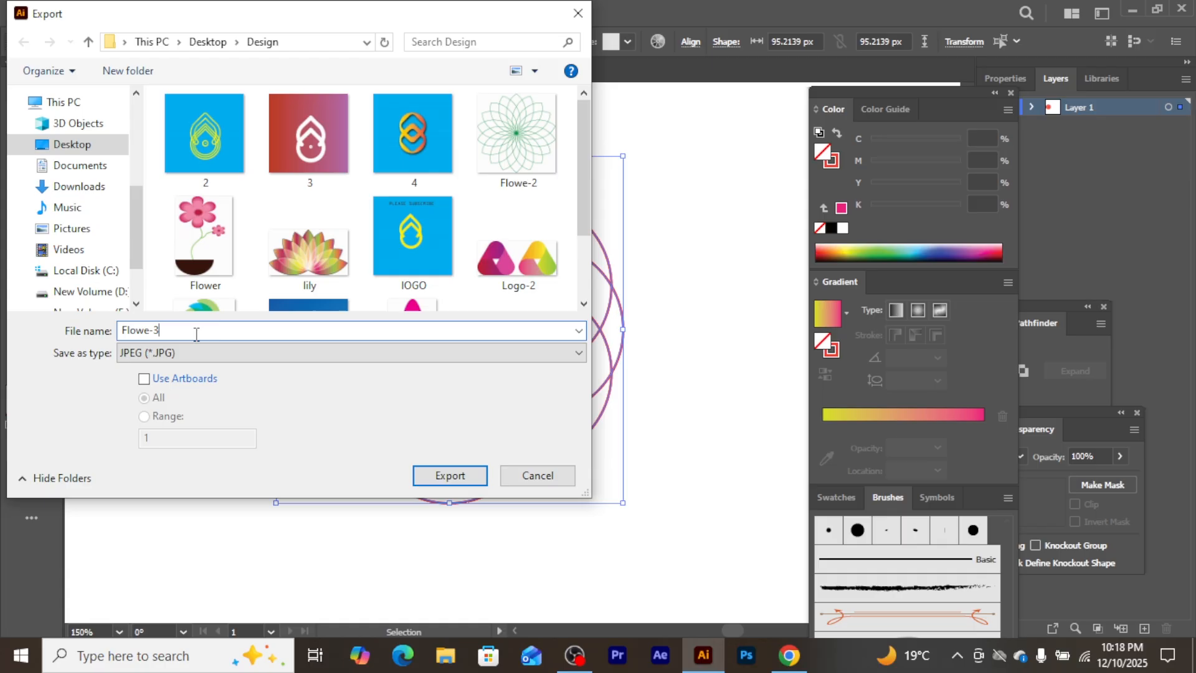
left_click(449, 477)
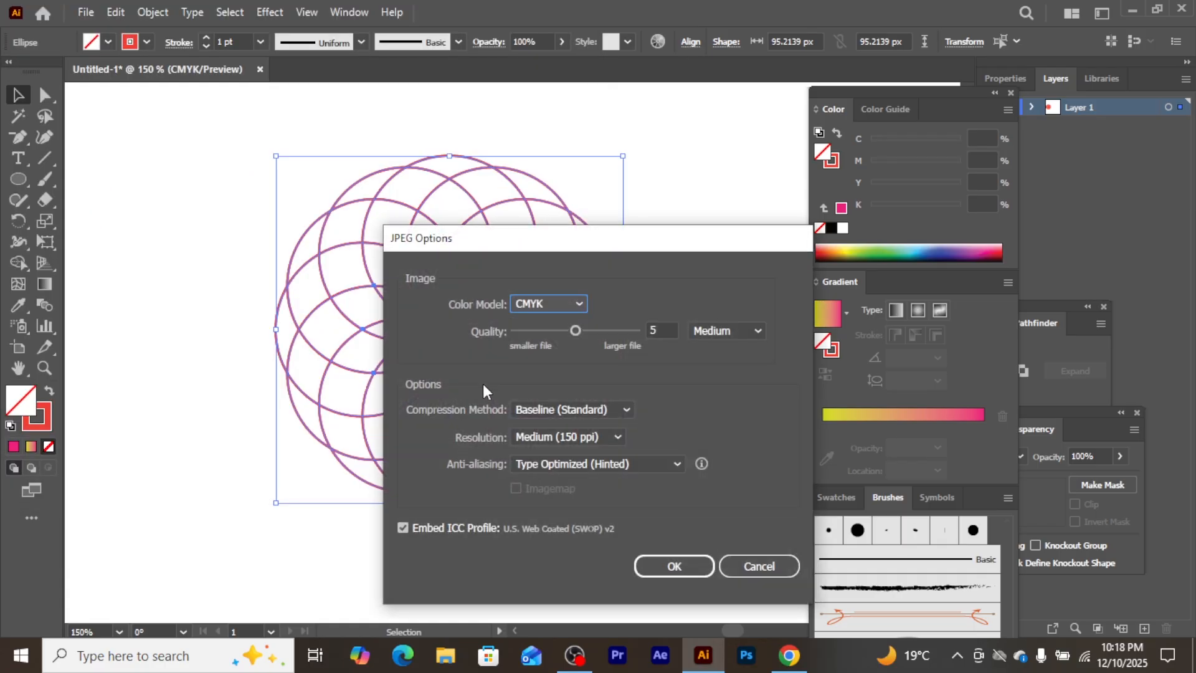
left_click(674, 566)
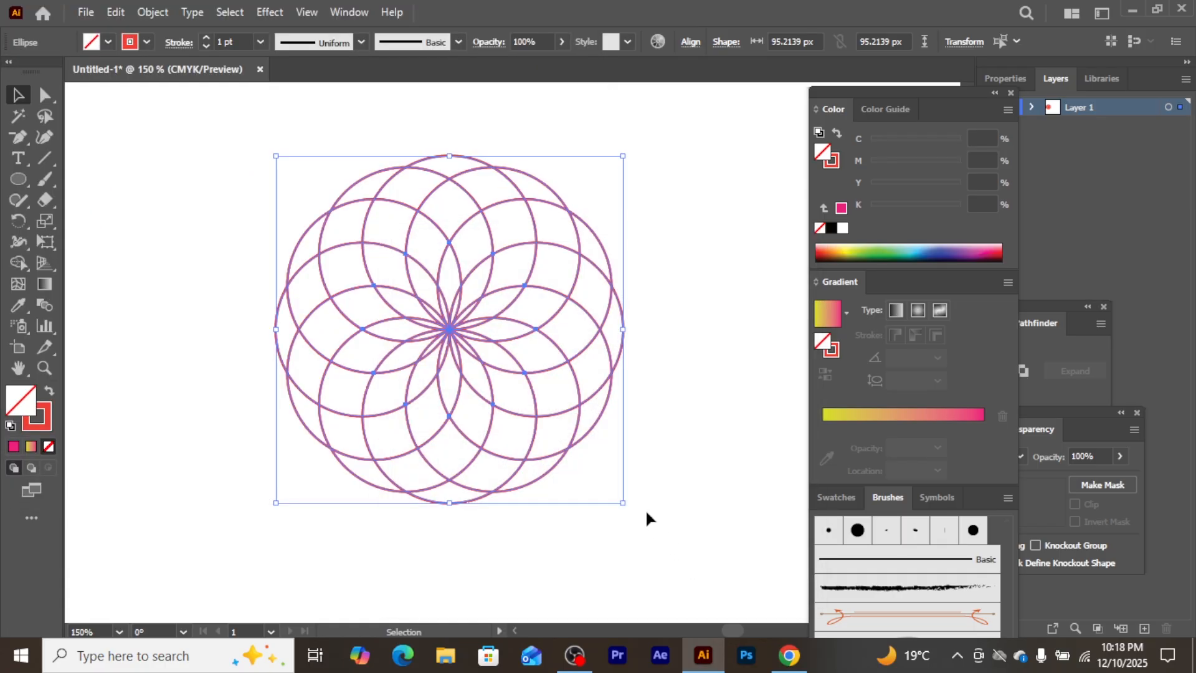